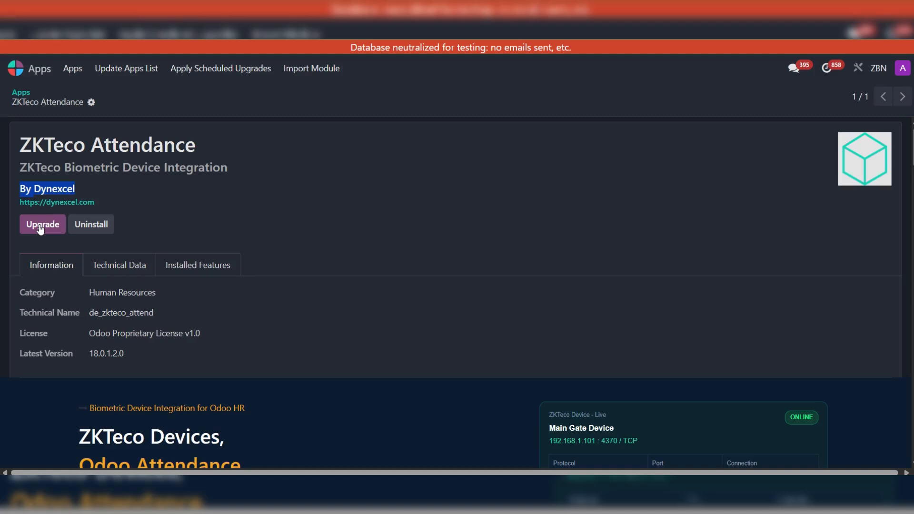
# - Find the Attendances app from the home screen and open its list of ZKTeco devices
pyautogui.click(15, 68)
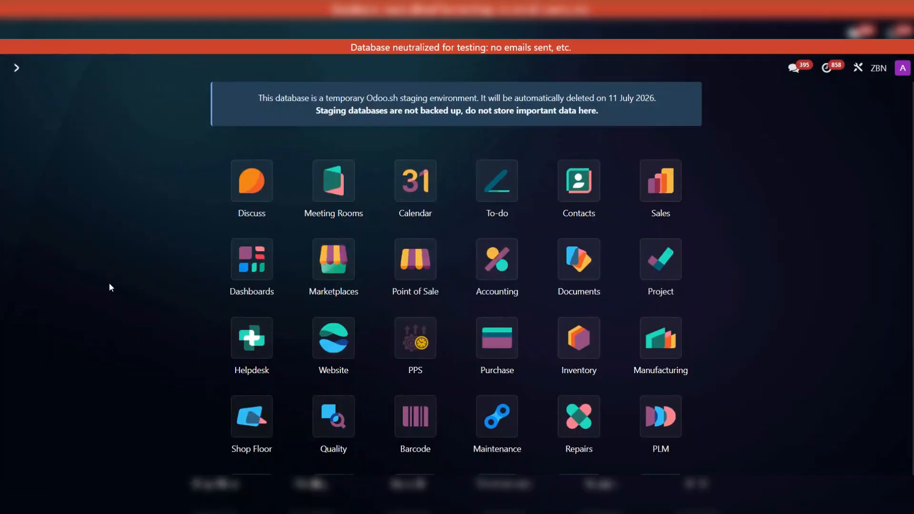
pyautogui.scroll(-1, 126, 284)
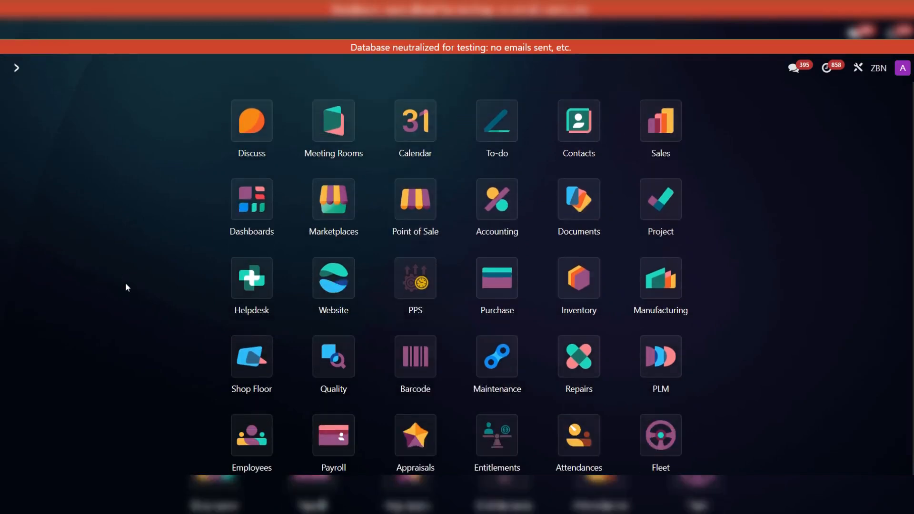
pyautogui.write('att')
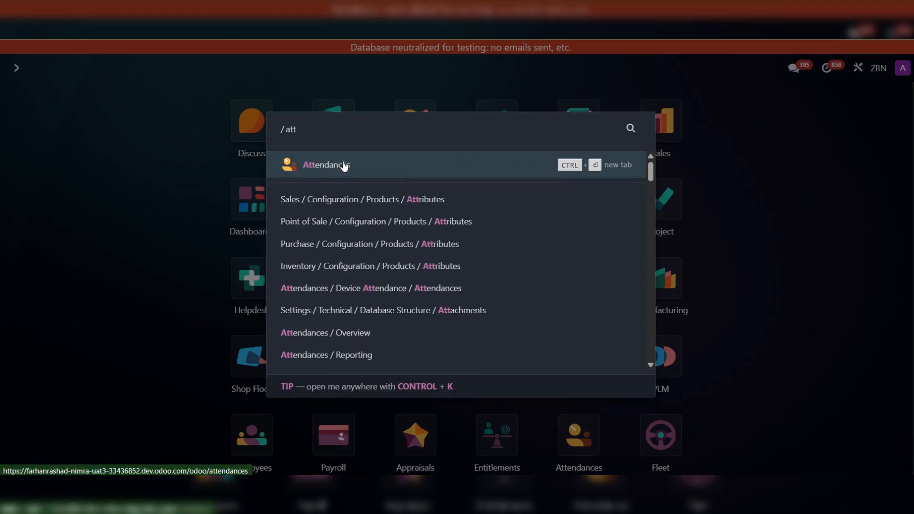
pyautogui.click(337, 168)
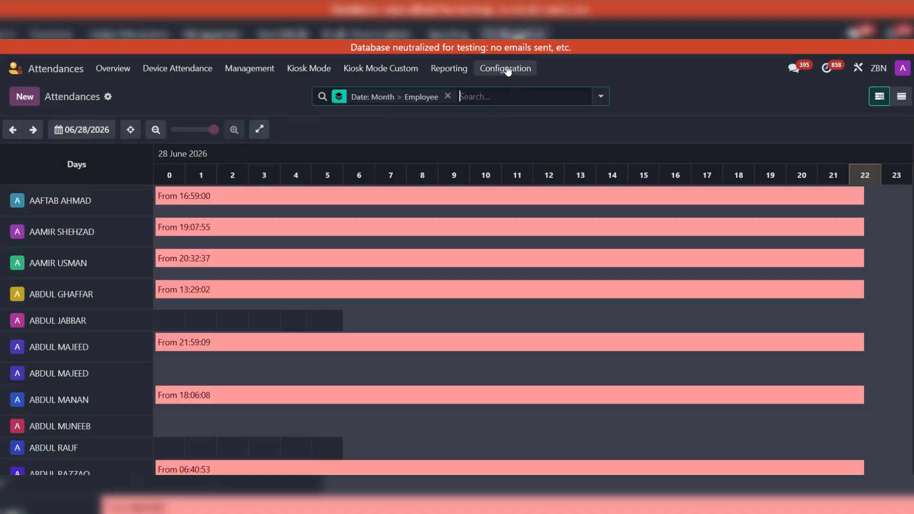
pyautogui.click(508, 71)
pyautogui.click(510, 92)
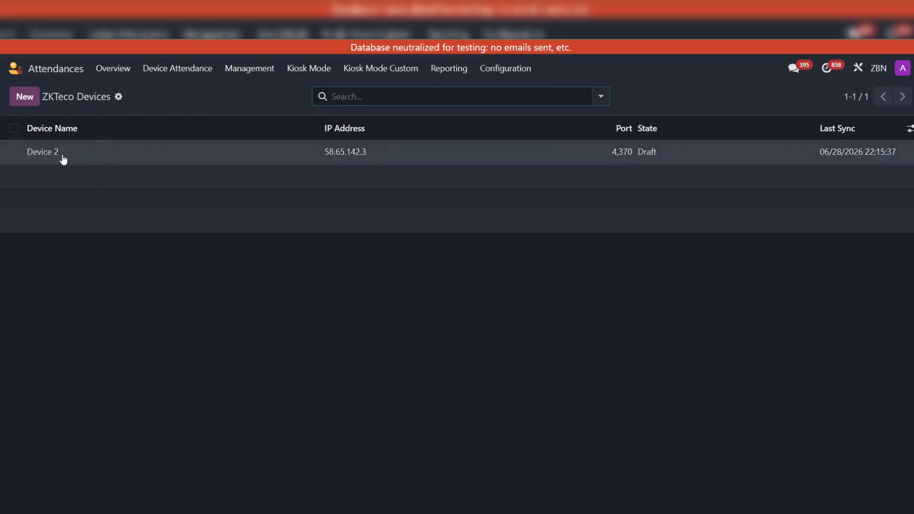
pyautogui.click(19, 97)
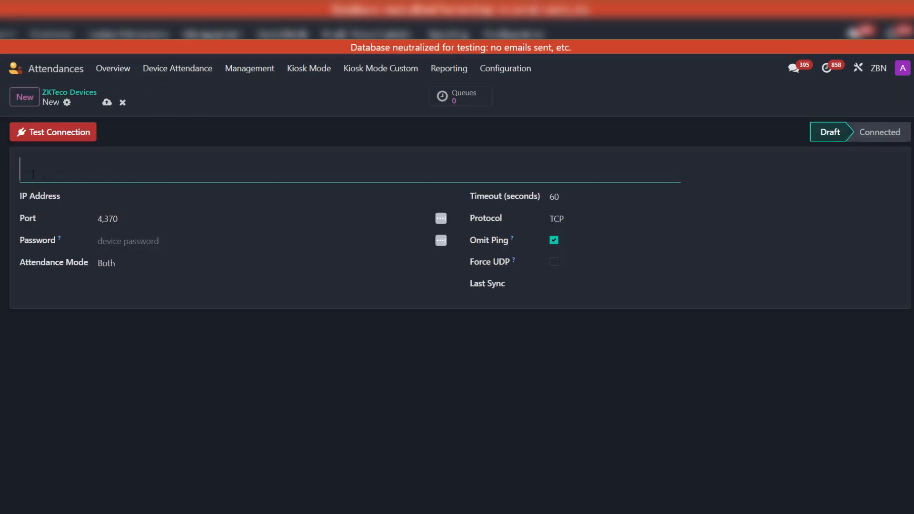
pyautogui.click(126, 197)
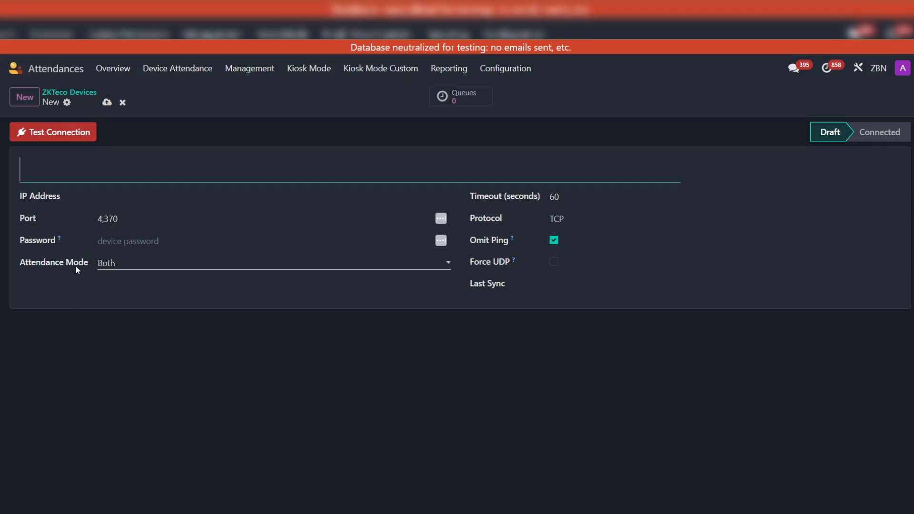
pyautogui.click(125, 264)
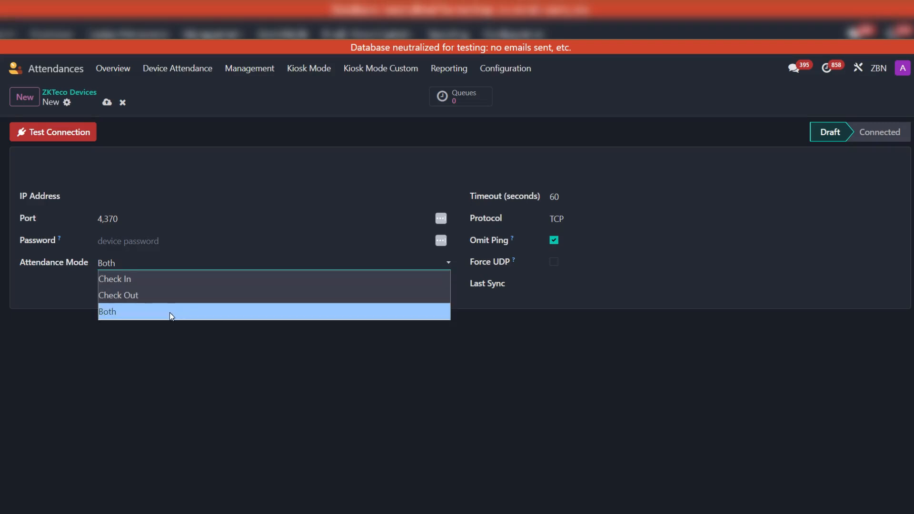
pyautogui.click(165, 350)
pyautogui.click(141, 264)
pyautogui.click(116, 312)
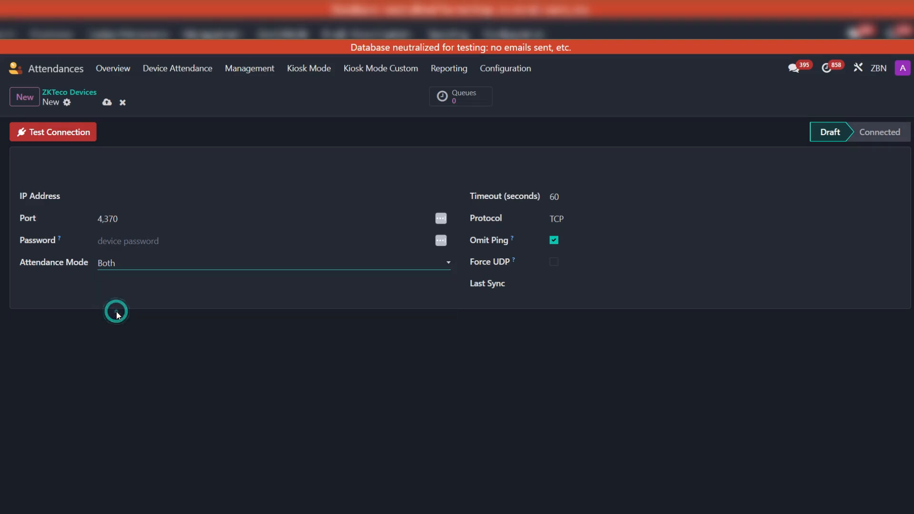
pyautogui.click(131, 263)
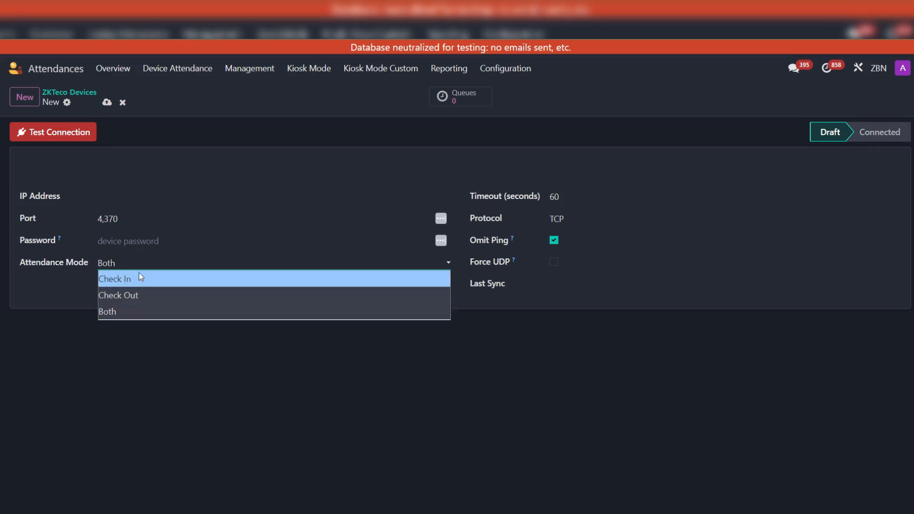
pyautogui.click(139, 277)
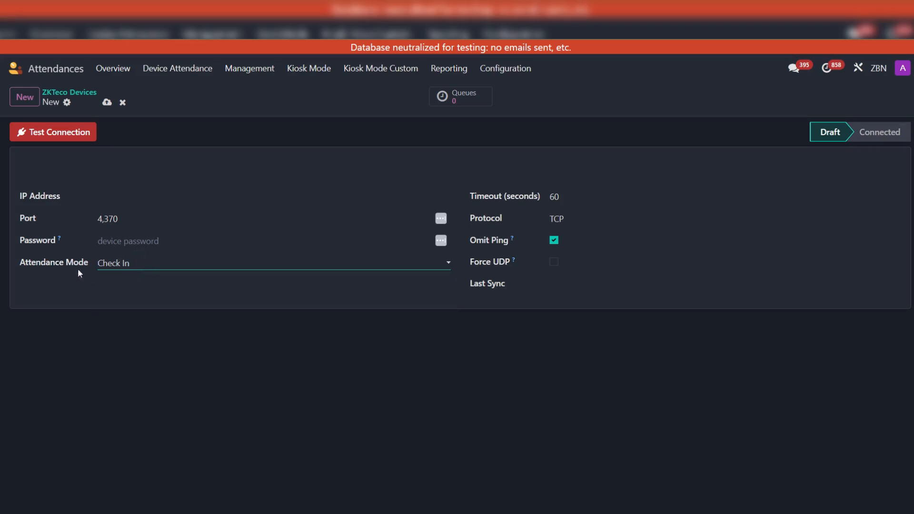
pyautogui.click(141, 265)
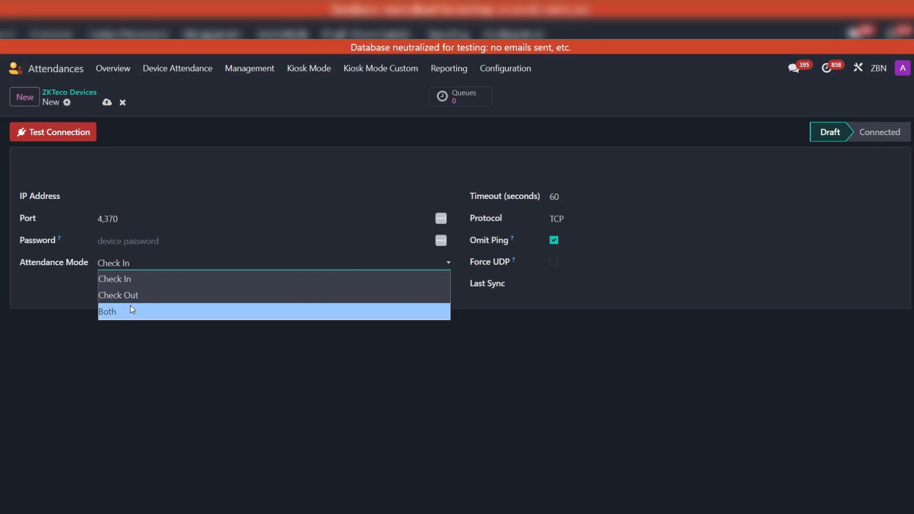
pyautogui.click(114, 341)
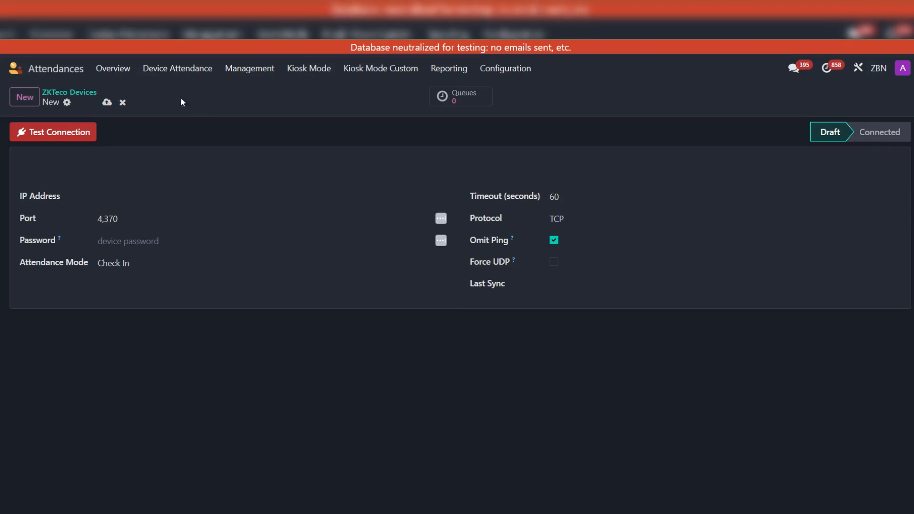
pyautogui.click(122, 102)
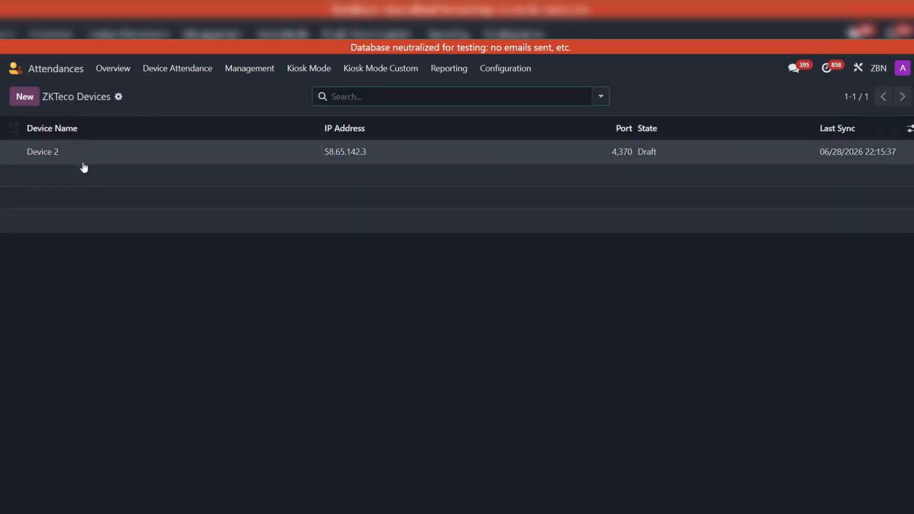
# - Open the Device 2 record and test its connection
pyautogui.click(44, 152)
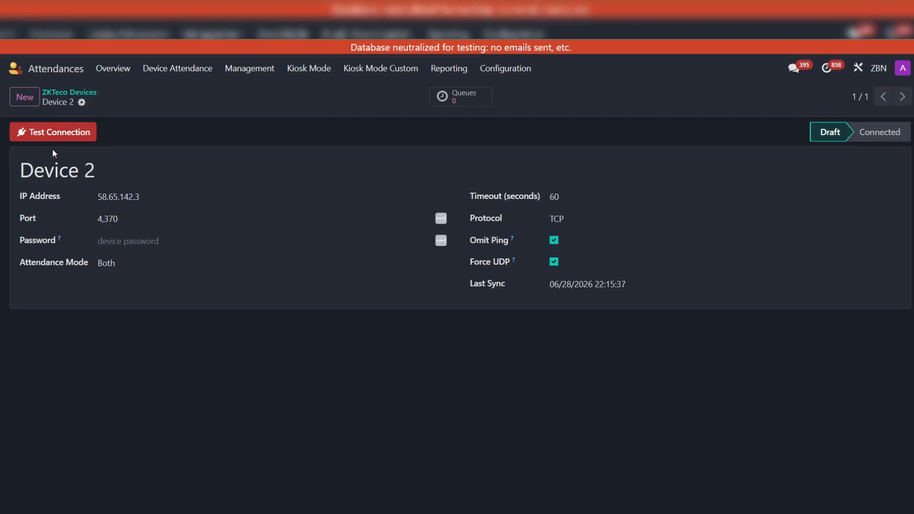
pyautogui.click(161, 118)
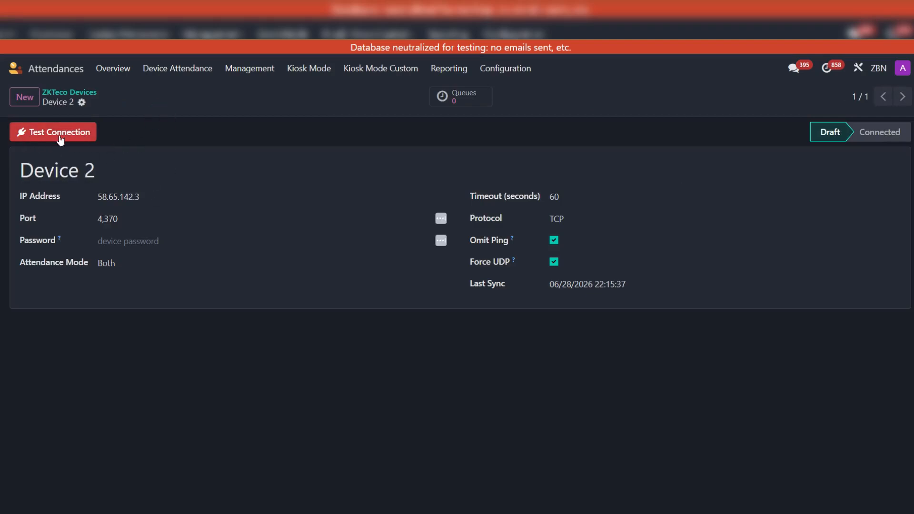
pyautogui.click(30, 138)
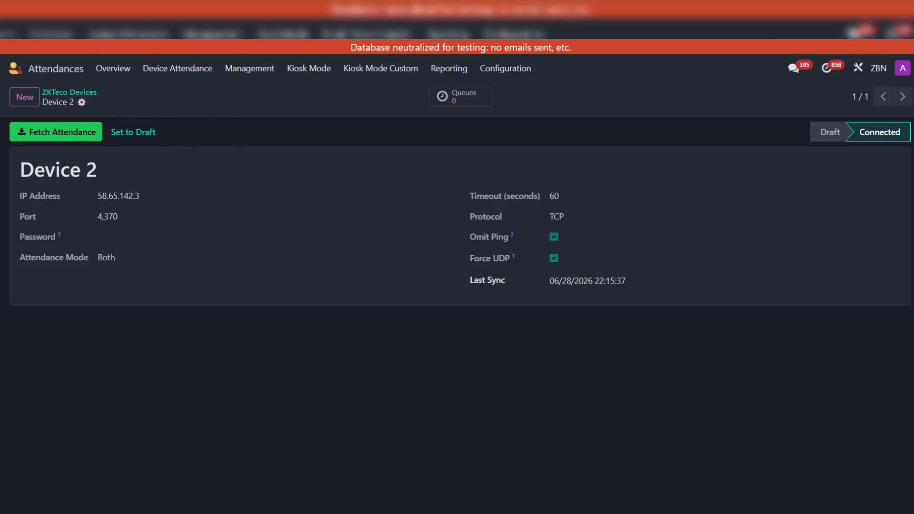
# - Examine the From Date and To Date options for fetching Device 2's attendance, then close the dialog without processing
pyautogui.click(59, 135)
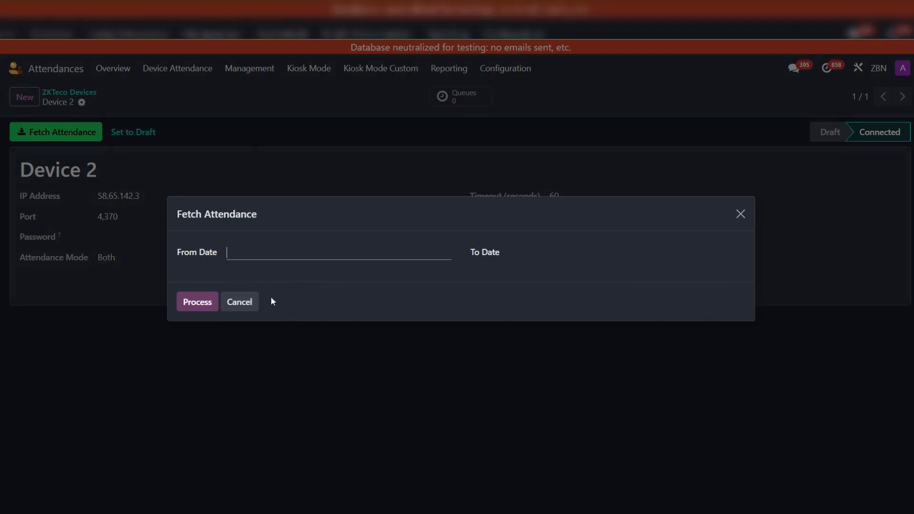
pyautogui.click(284, 261)
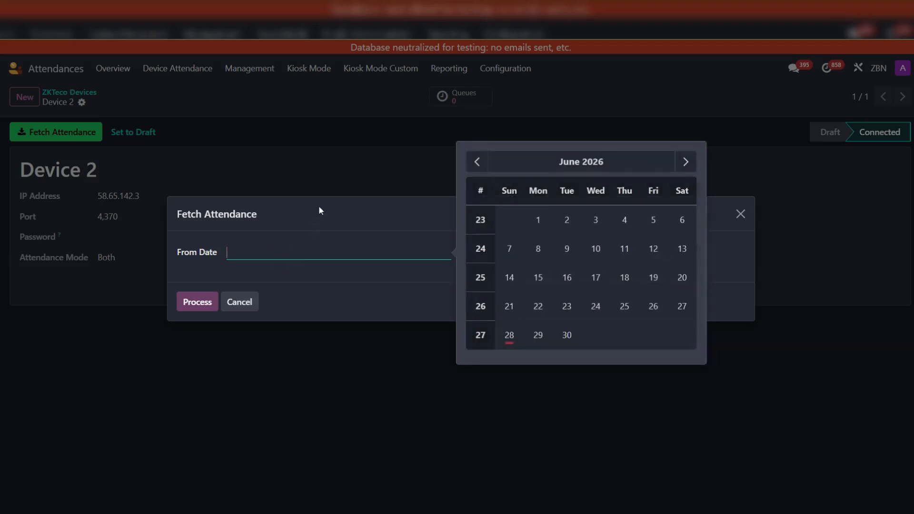
pyautogui.click(319, 207)
pyautogui.click(264, 259)
pyautogui.click(737, 210)
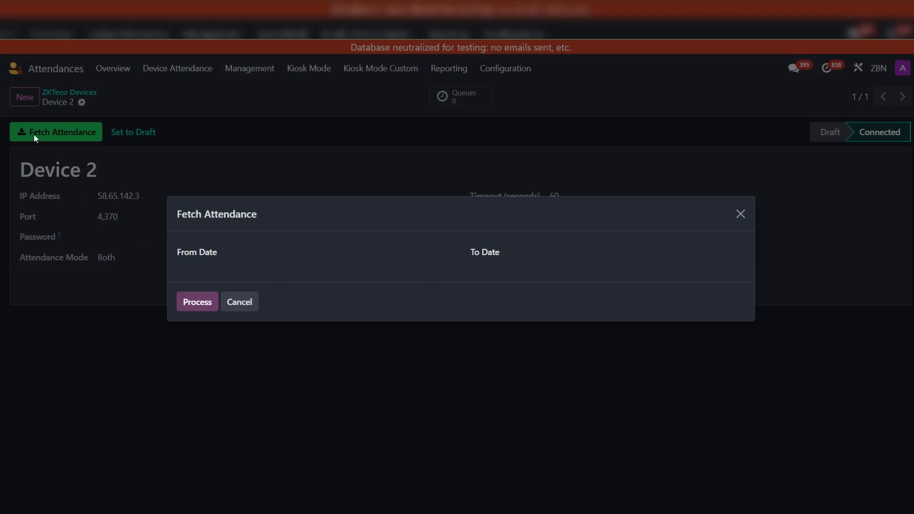
pyautogui.click(740, 216)
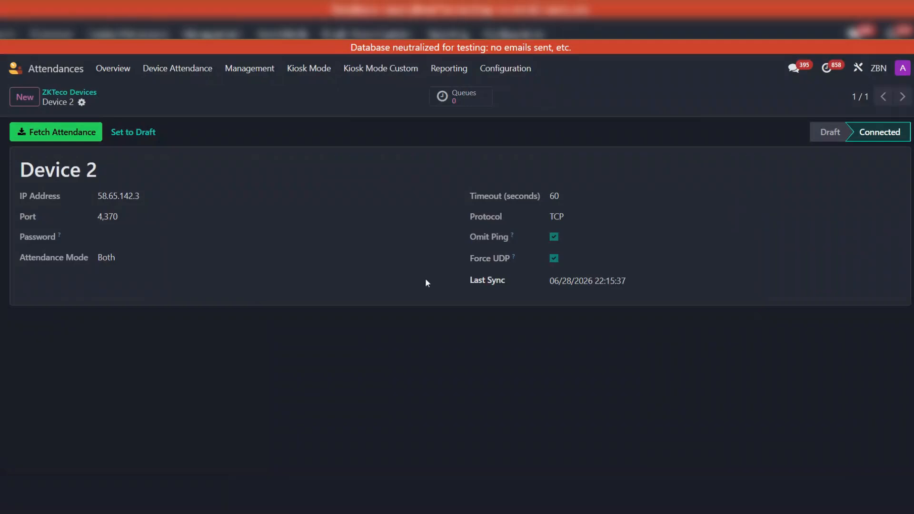
# - Clear the Last Sync date of Device 2 and save the device record
pyautogui.click(659, 279)
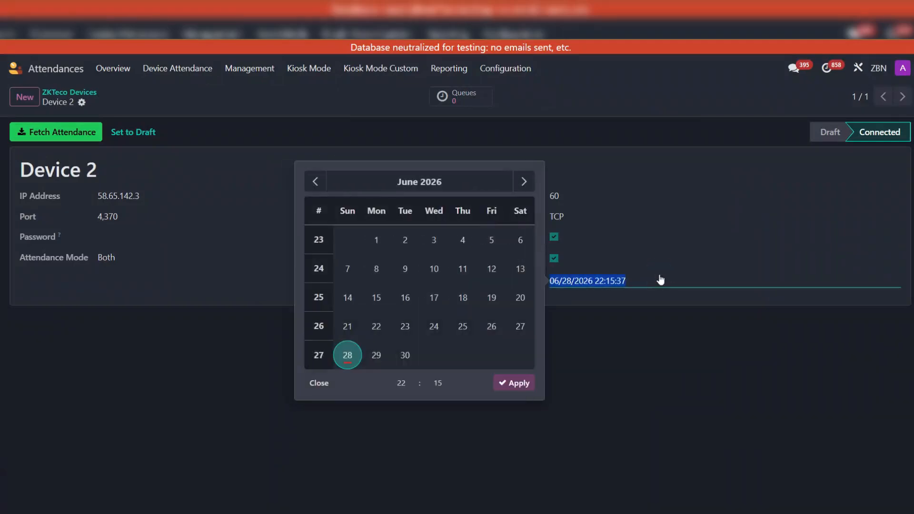
pyautogui.click(639, 339)
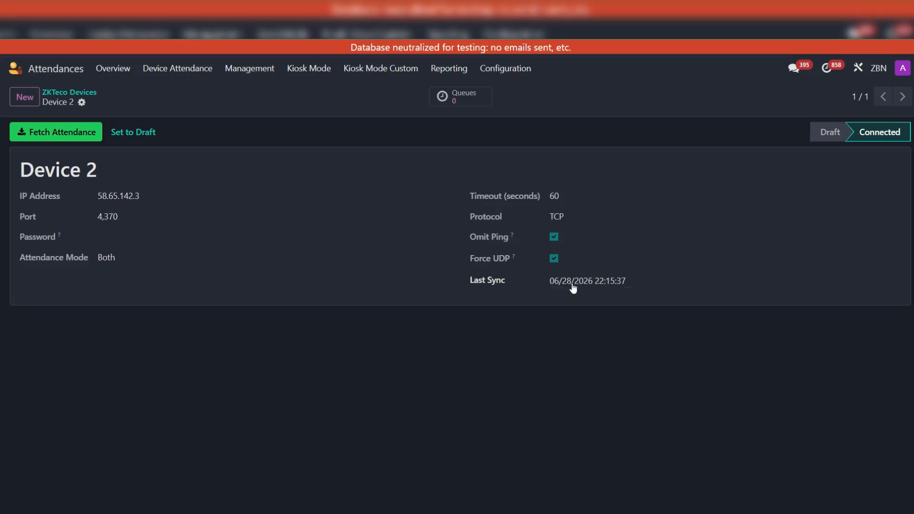
pyautogui.click(597, 285)
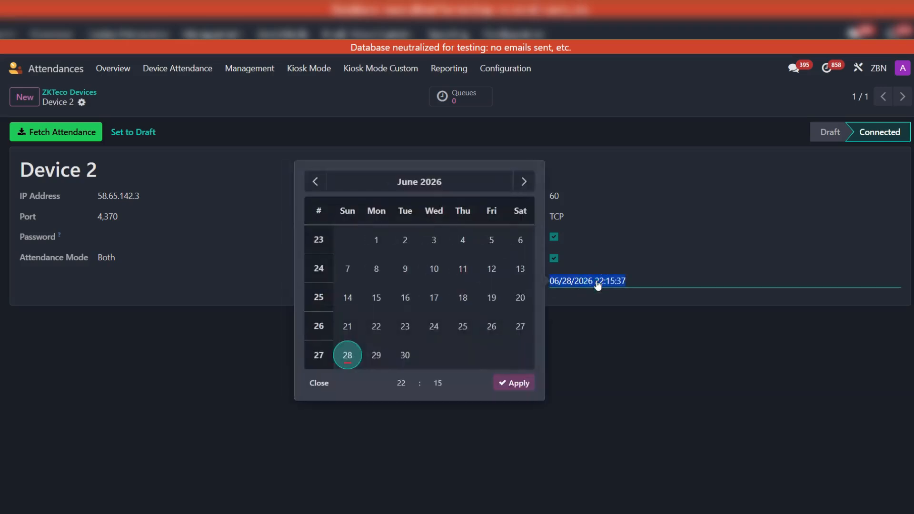
pyautogui.press('BackSpace')
pyautogui.click(607, 351)
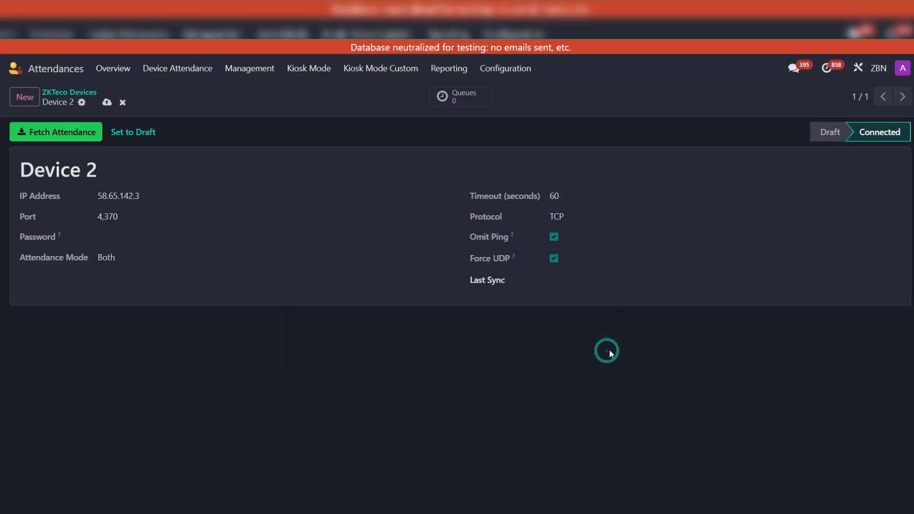
pyautogui.click(107, 102)
pyautogui.click(179, 92)
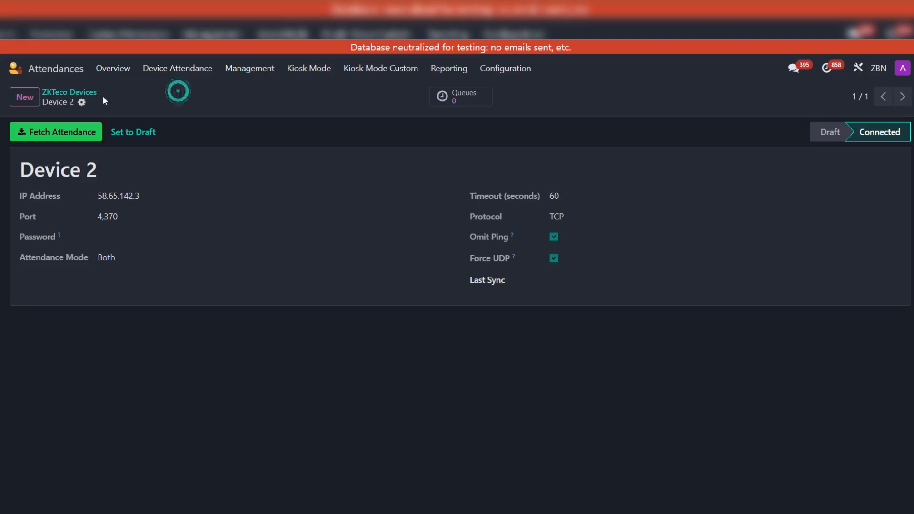
# - Open the Employees app and show the device mapping of the machine operator in the ZAIB STITCHING UNIT department
pyautogui.click(15, 69)
pyautogui.write('emp')
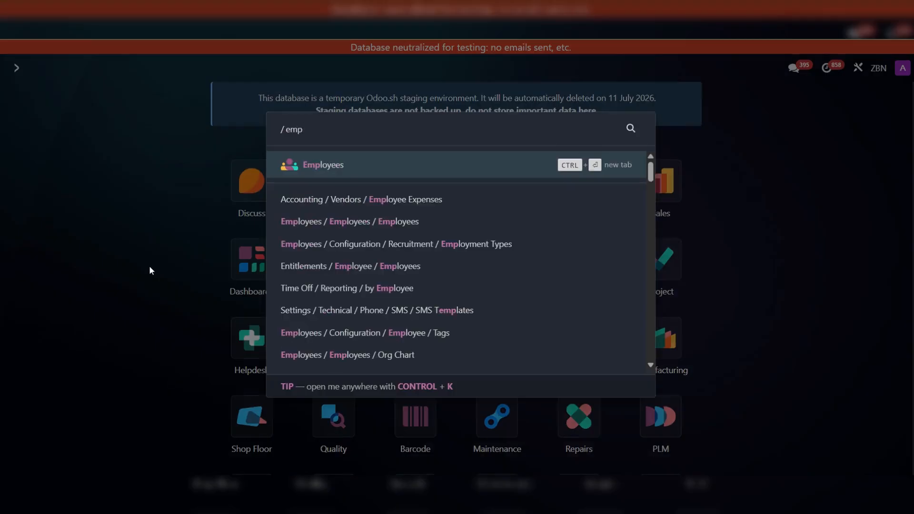
pyautogui.press('Return')
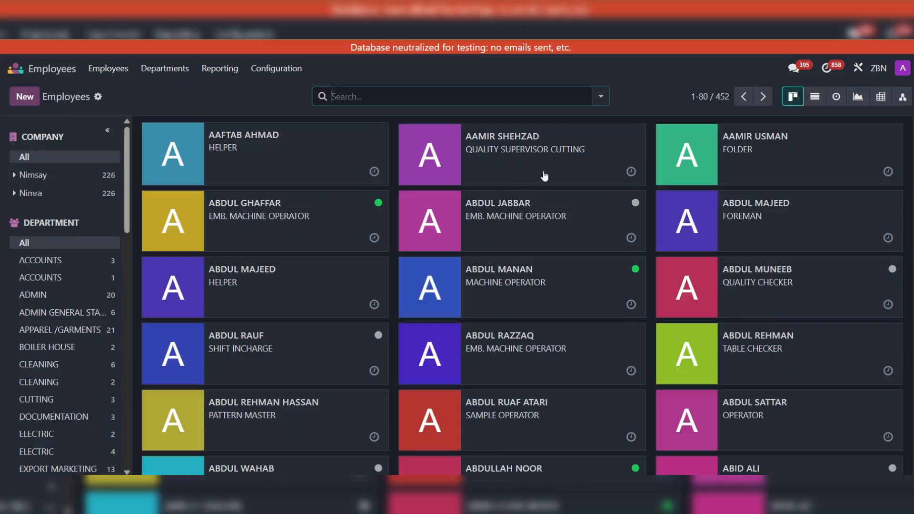
pyautogui.click(566, 285)
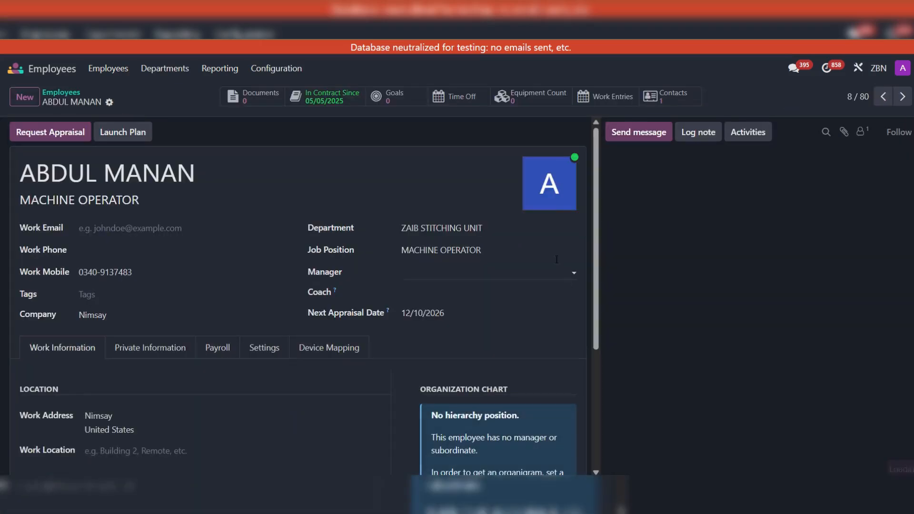
pyautogui.scroll(-1, 286, 234)
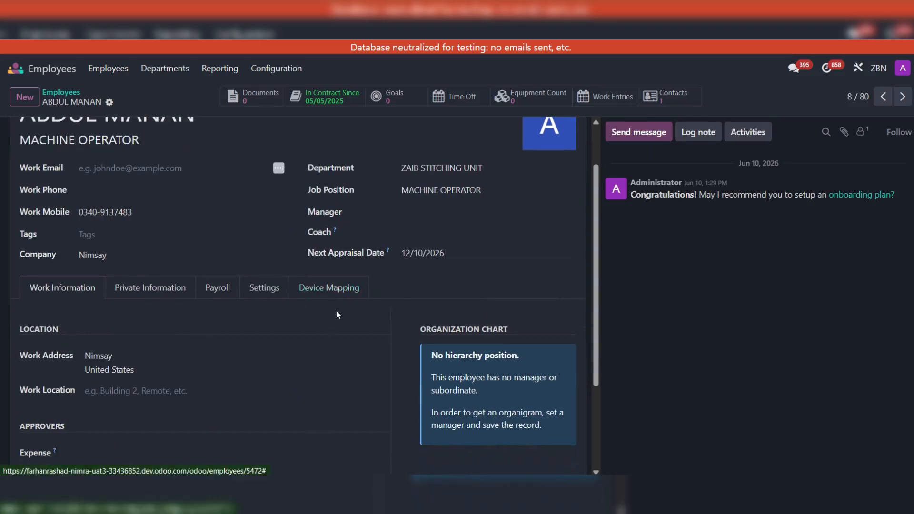
pyautogui.click(328, 288)
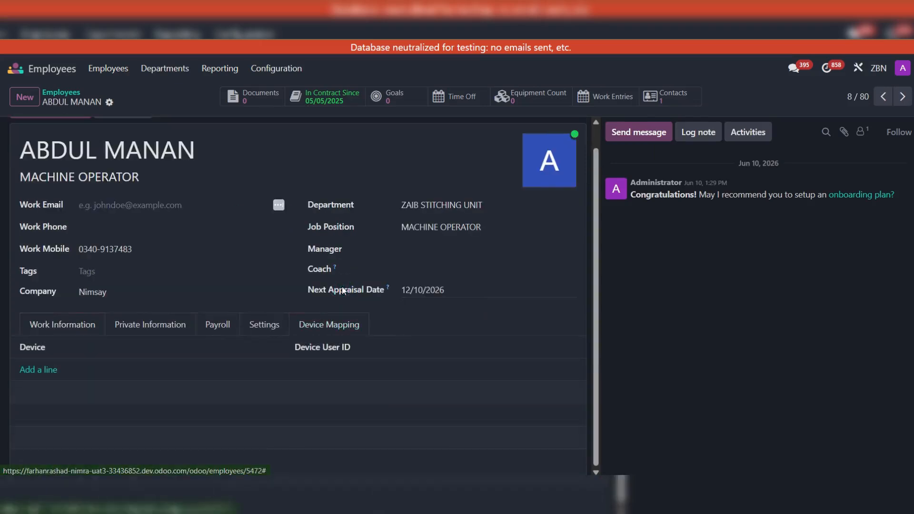
# - Add a device mapping line for Device 2 and enter the employee's device user ID
pyautogui.click(42, 370)
pyautogui.click(74, 367)
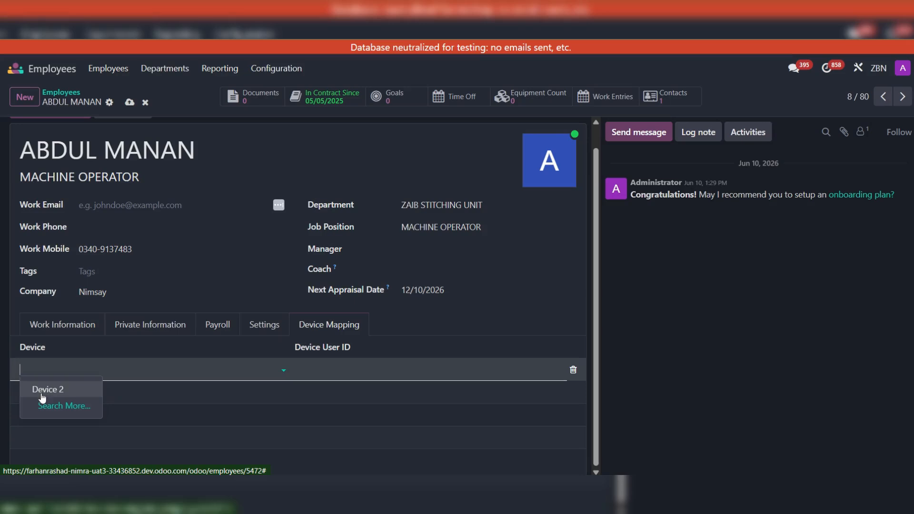
pyautogui.click(61, 390)
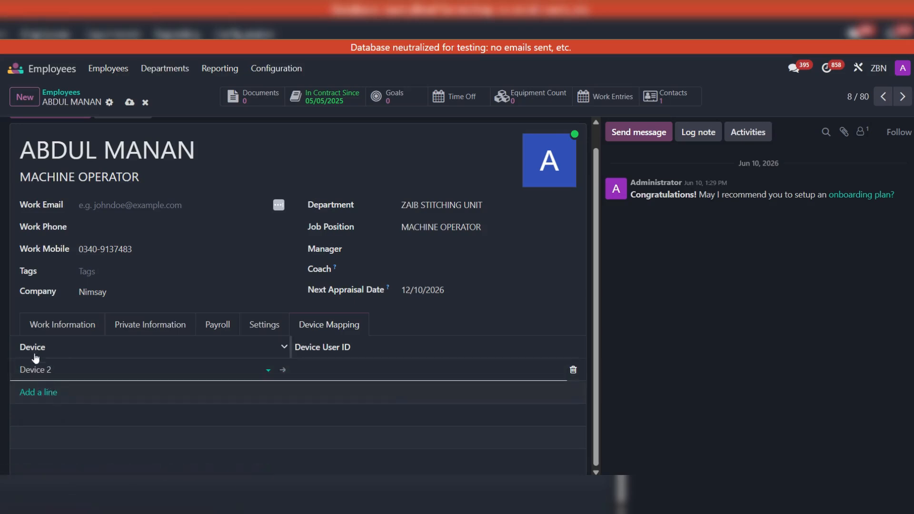
pyautogui.click(329, 366)
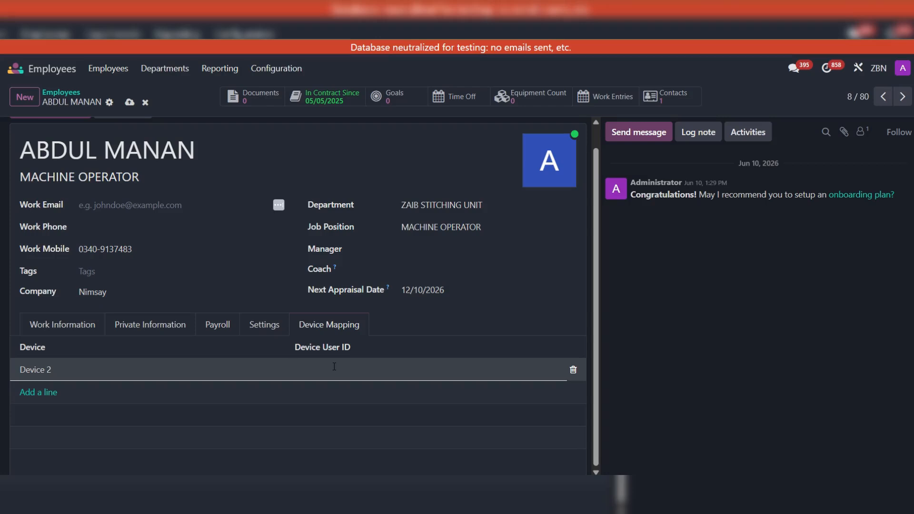
pyautogui.write('1010010')
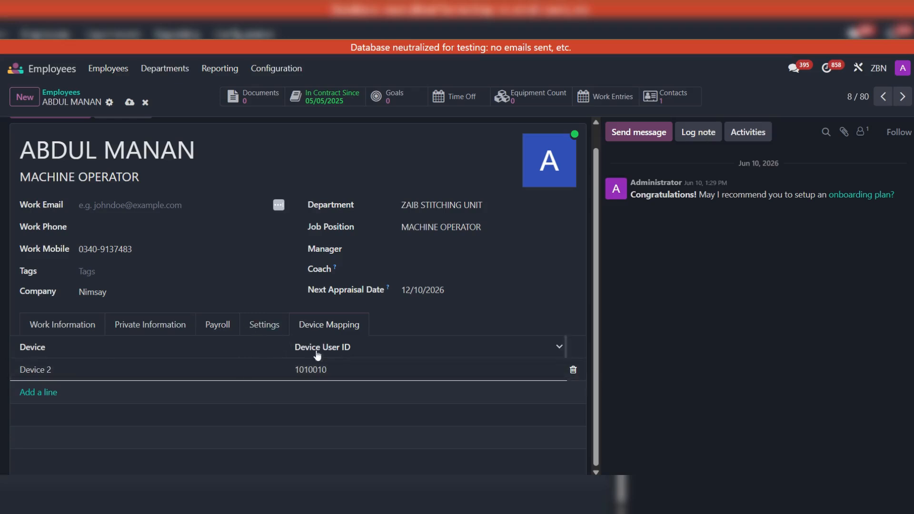
# - Discard the unsaved device mapping line on the employee record and open the technical Scheduled Actions list
pyautogui.click(146, 103)
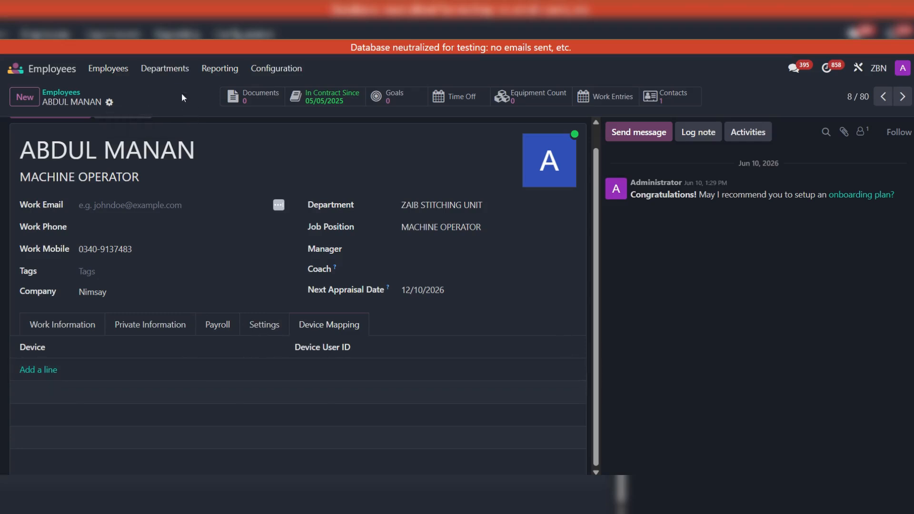
pyautogui.click(13, 71)
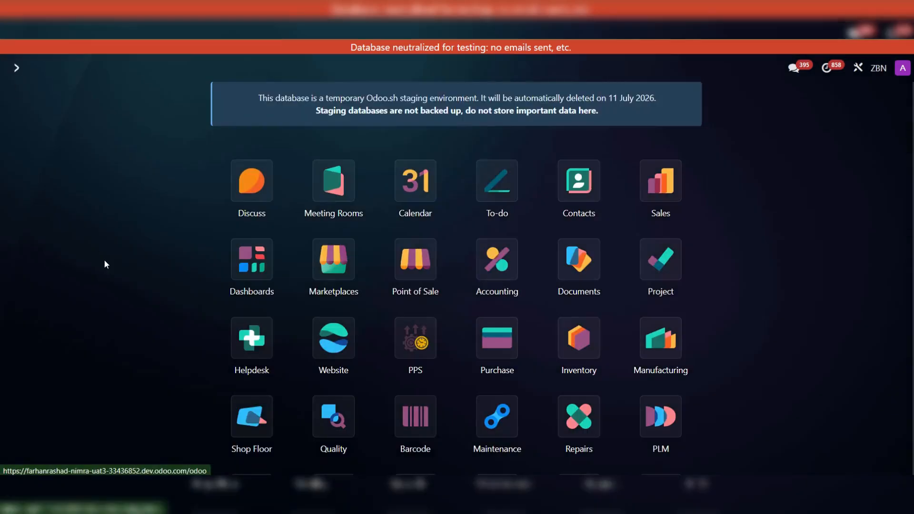
pyautogui.scroll(-3, 106, 265)
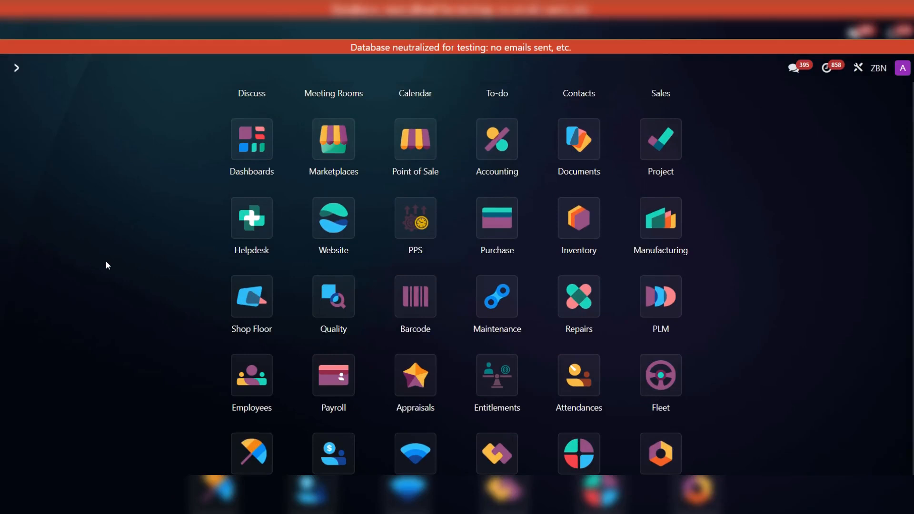
pyautogui.scroll(-1, 106, 262)
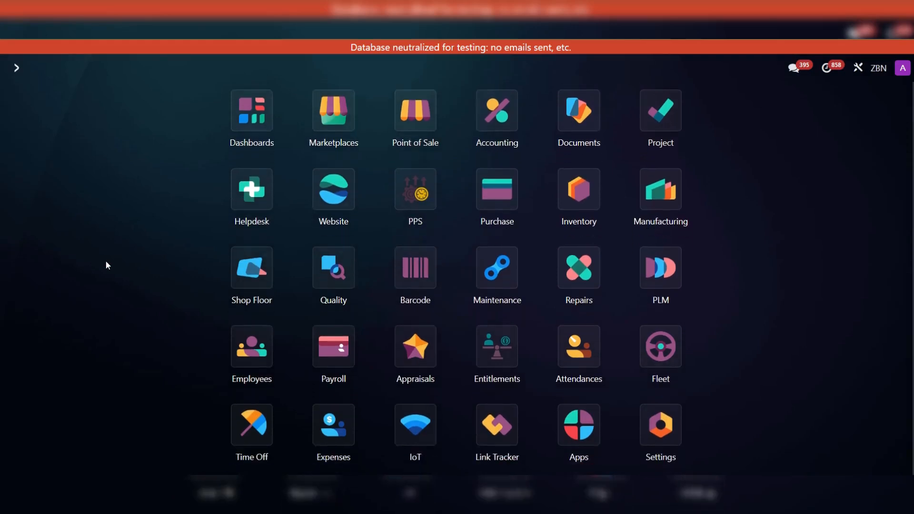
pyautogui.write('sch')
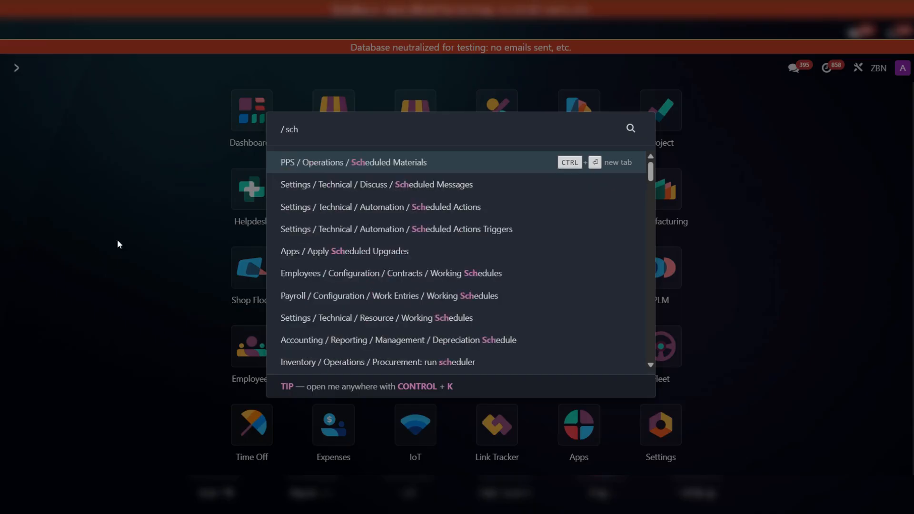
pyautogui.click(476, 207)
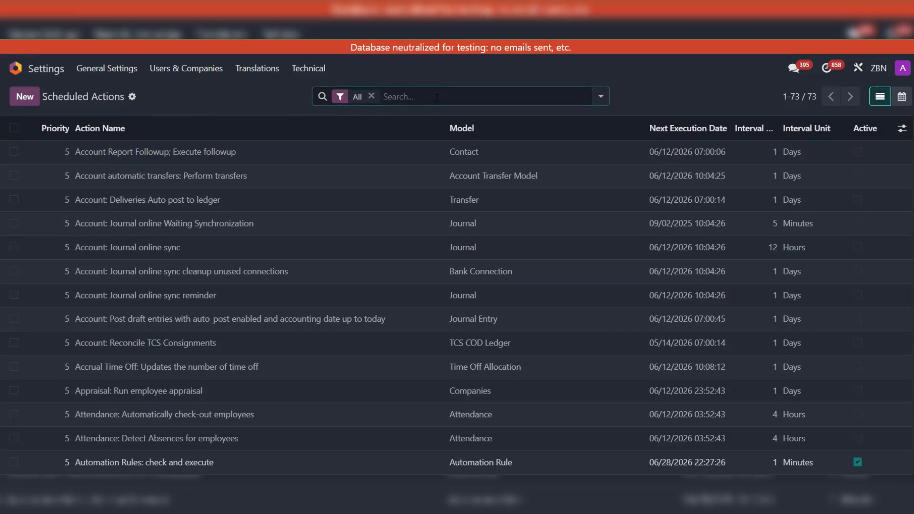
# - Search the scheduled actions for "attend", open "zkteco Attendance: Fetch attendance from device" and run it manually
pyautogui.write('attend')
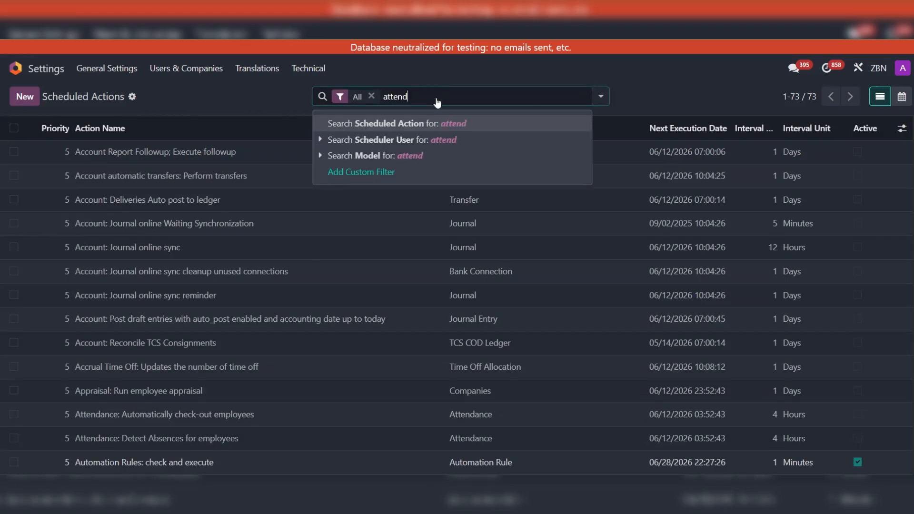
pyautogui.press('Return')
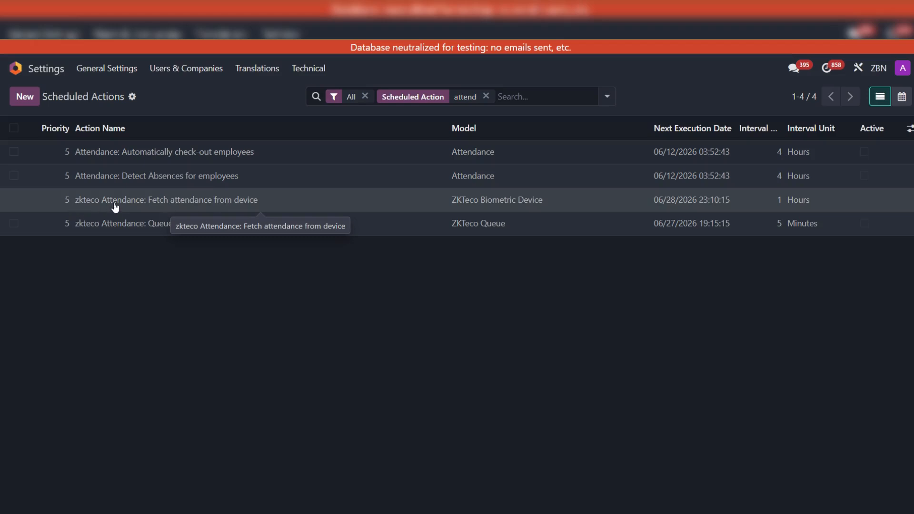
pyautogui.click(223, 200)
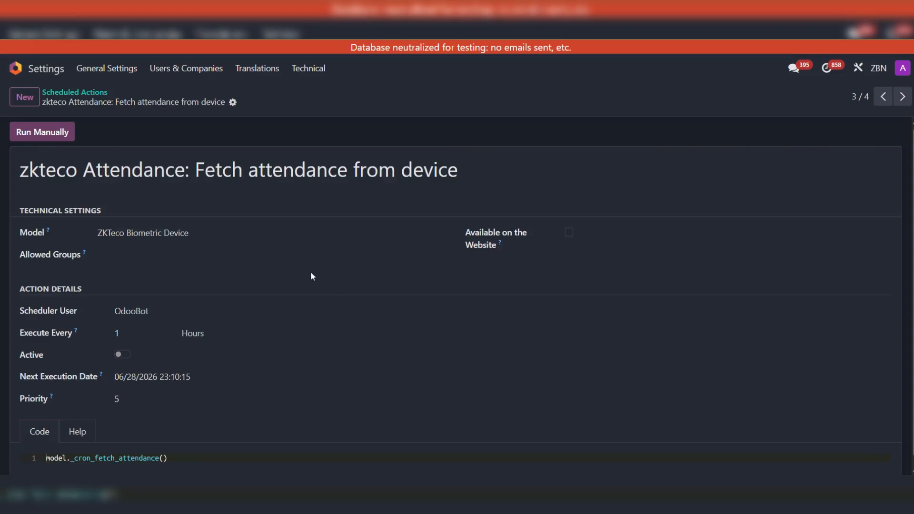
pyautogui.scroll(-1, 310, 276)
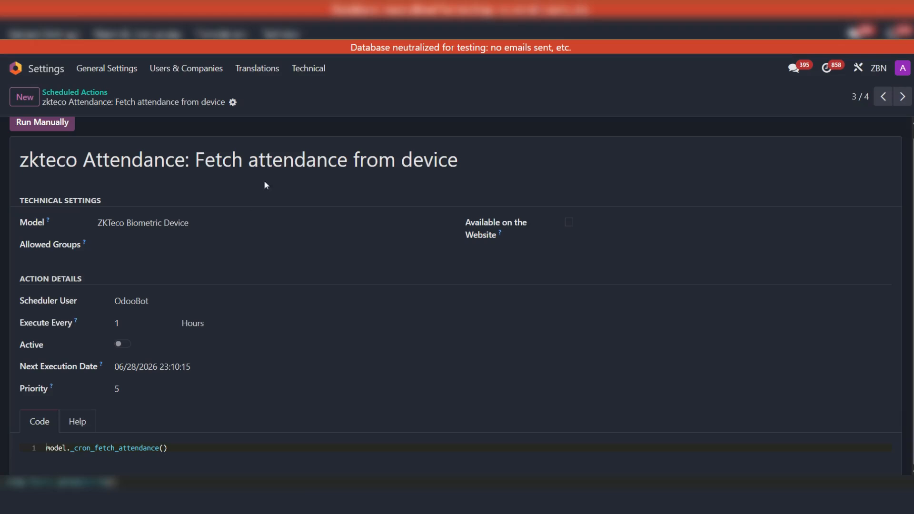
pyautogui.scroll(1, 322, 259)
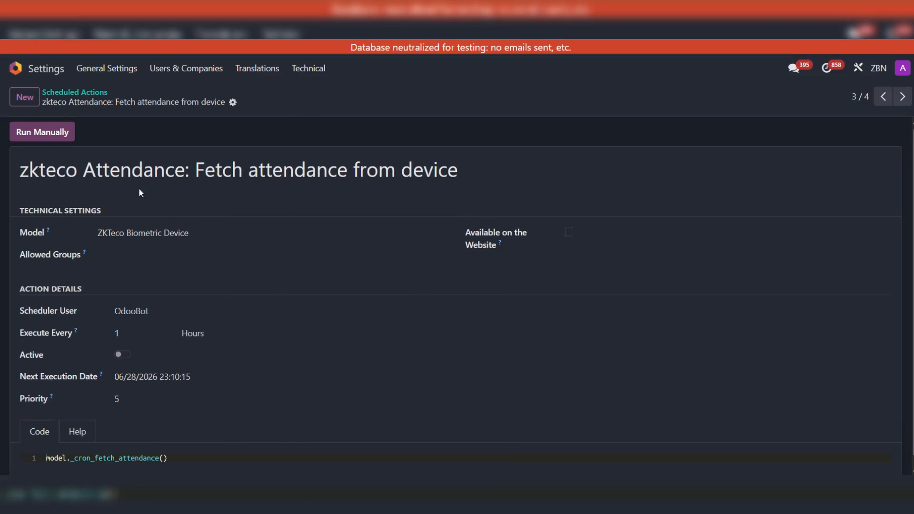
pyautogui.click(30, 133)
pyautogui.click(57, 132)
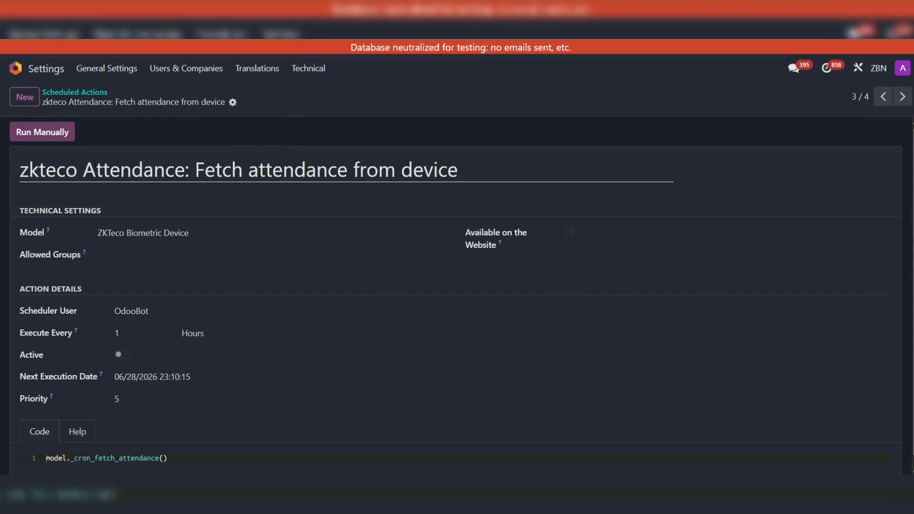
# - Go to the Attendances app, open the Device 2 record from the configured devices and show its queues
pyautogui.click(15, 69)
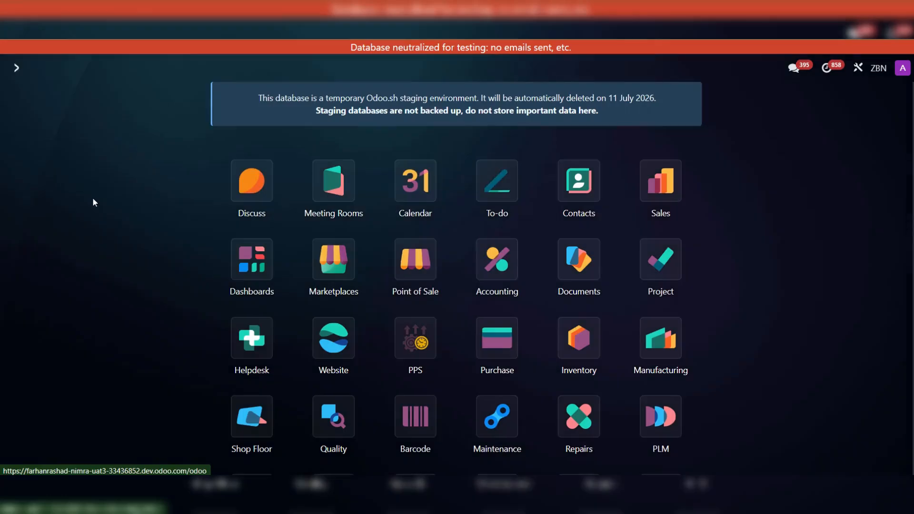
pyautogui.write('att')
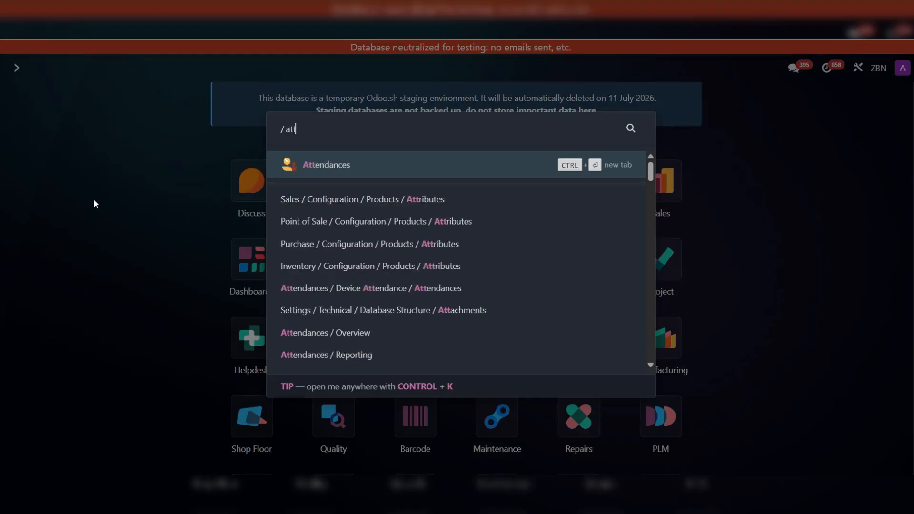
pyautogui.click(321, 164)
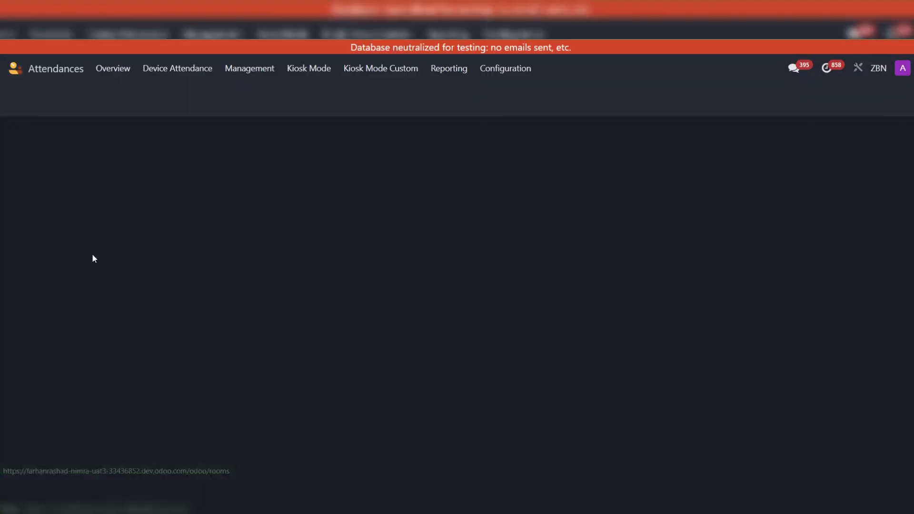
pyautogui.click(508, 68)
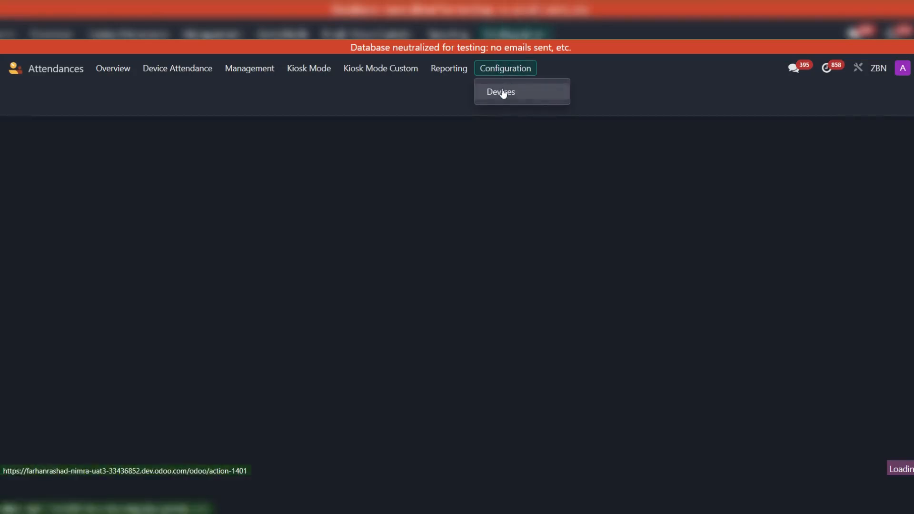
pyautogui.click(501, 90)
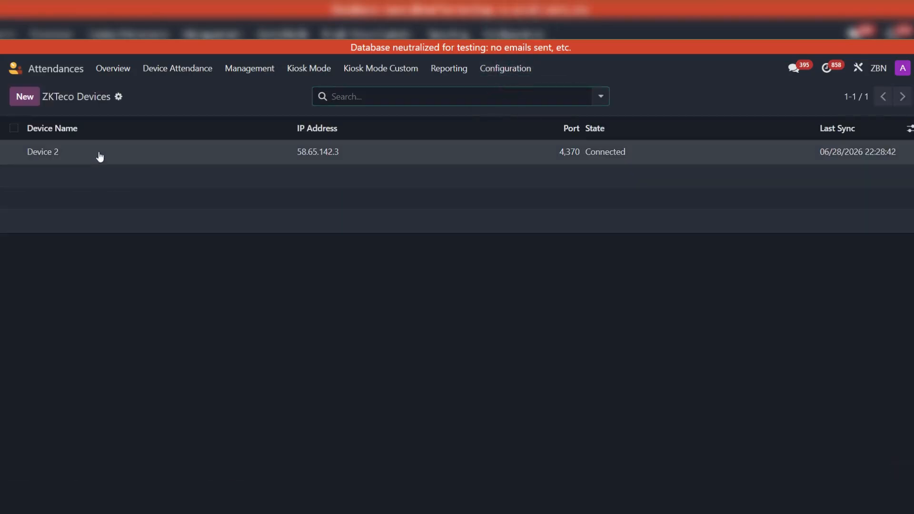
pyautogui.click(98, 153)
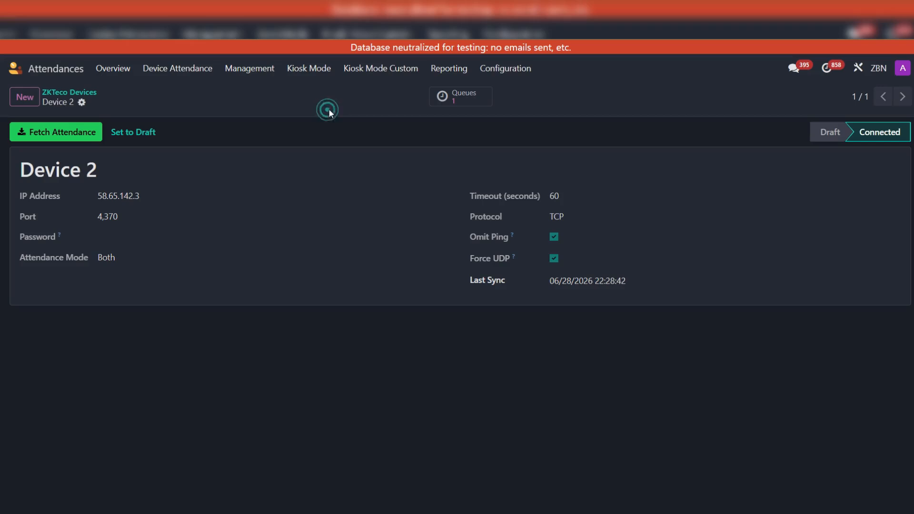
pyautogui.click(481, 98)
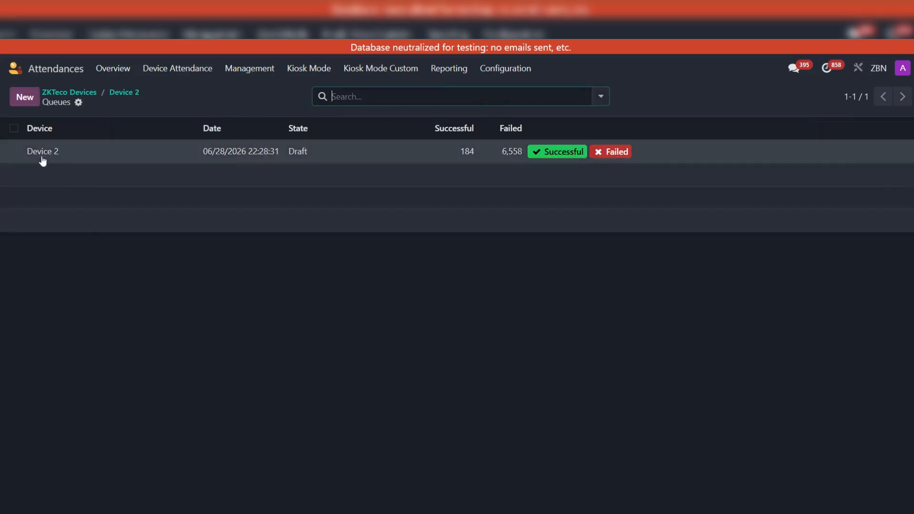
# - Review the failed logs and the successful logs of Device 2's queue, returning to the queue list
pyautogui.click(476, 288)
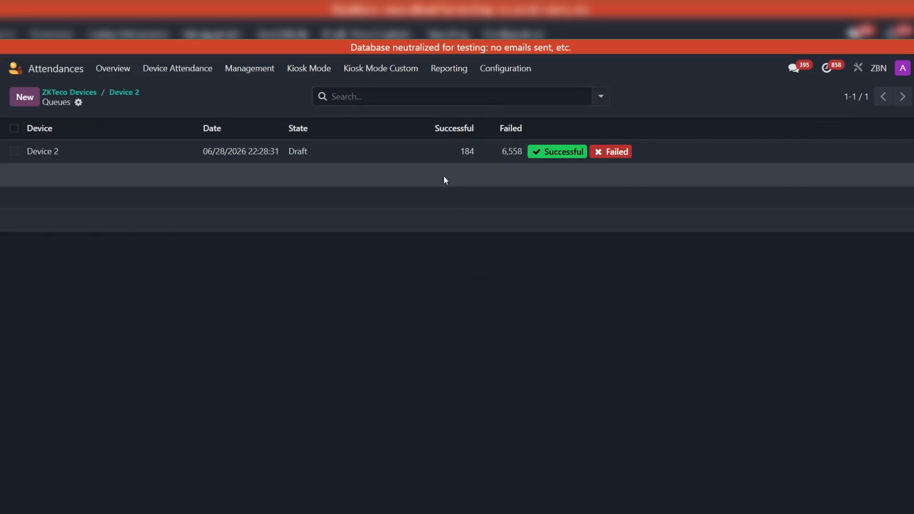
pyautogui.click(482, 269)
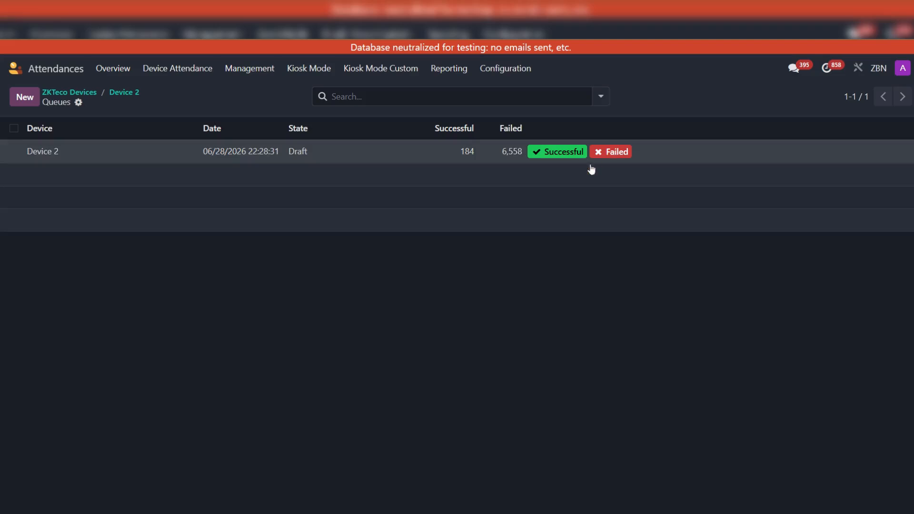
pyautogui.click(618, 152)
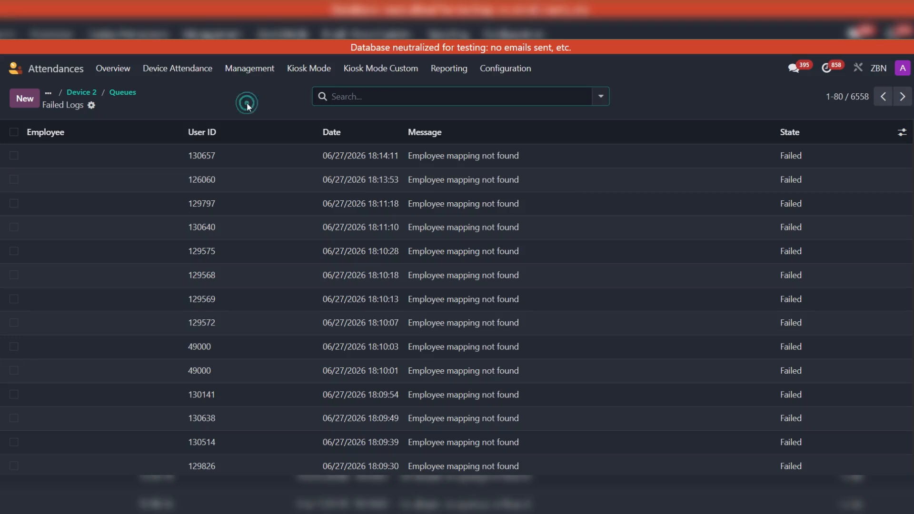
pyautogui.click(123, 94)
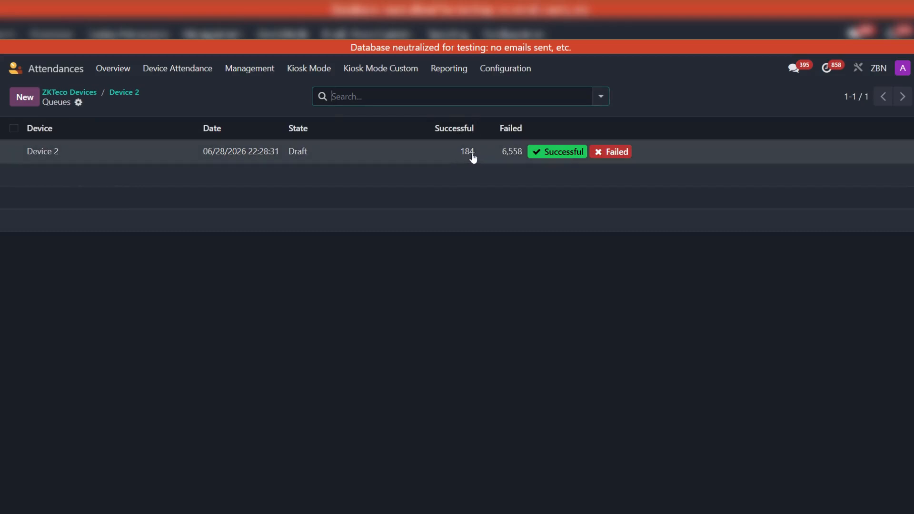
pyautogui.click(558, 153)
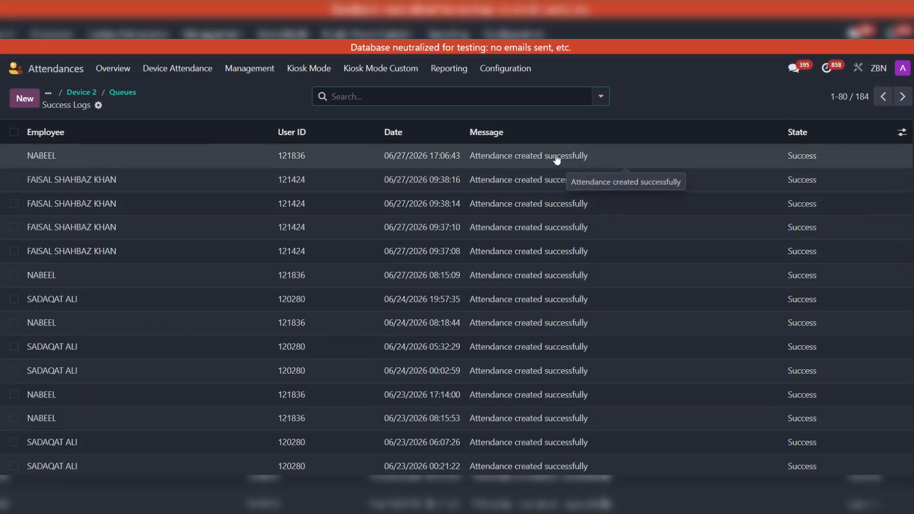
pyautogui.click(133, 97)
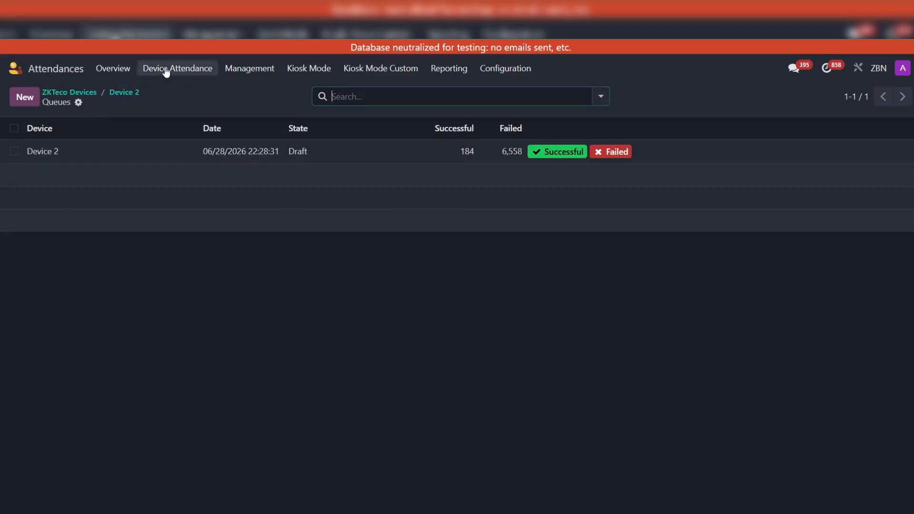
# - Open the device attendance records, view the draft records grouped by employee, and remove the grouping
pyautogui.click(188, 69)
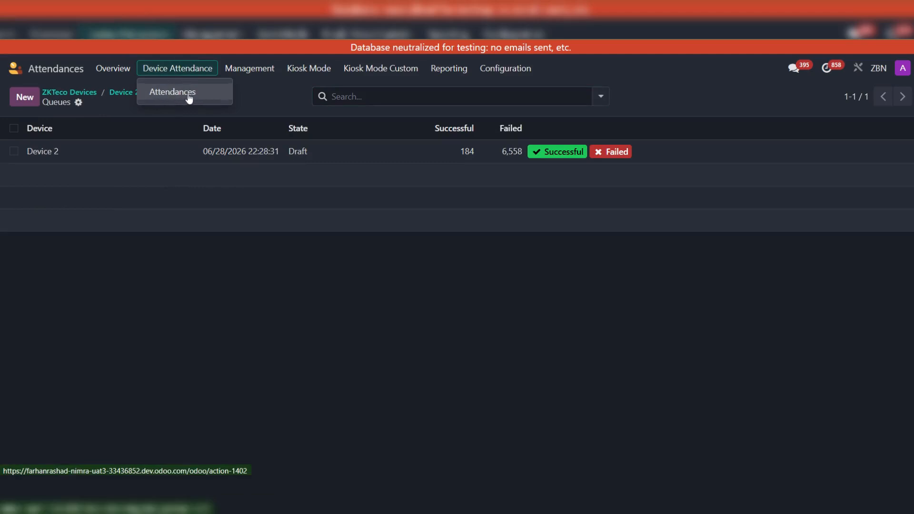
pyautogui.click(188, 94)
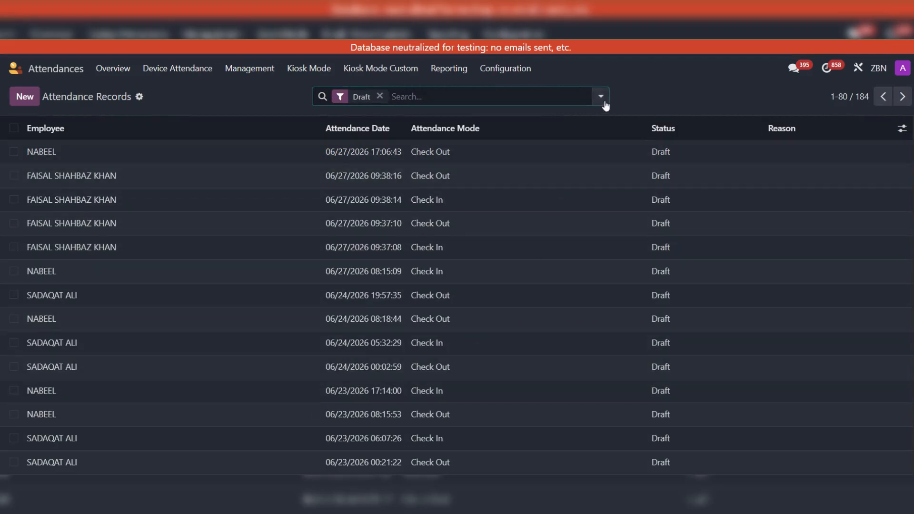
pyautogui.click(601, 97)
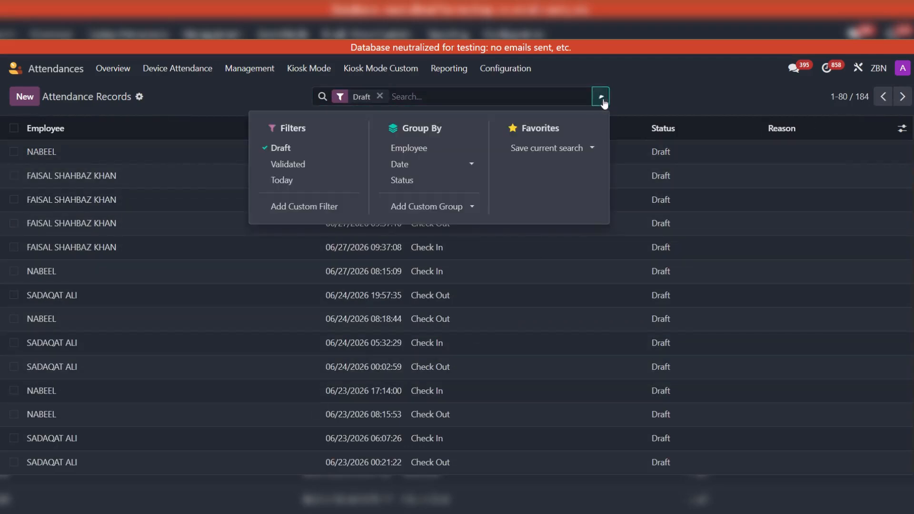
pyautogui.click(421, 157)
pyautogui.click(93, 229)
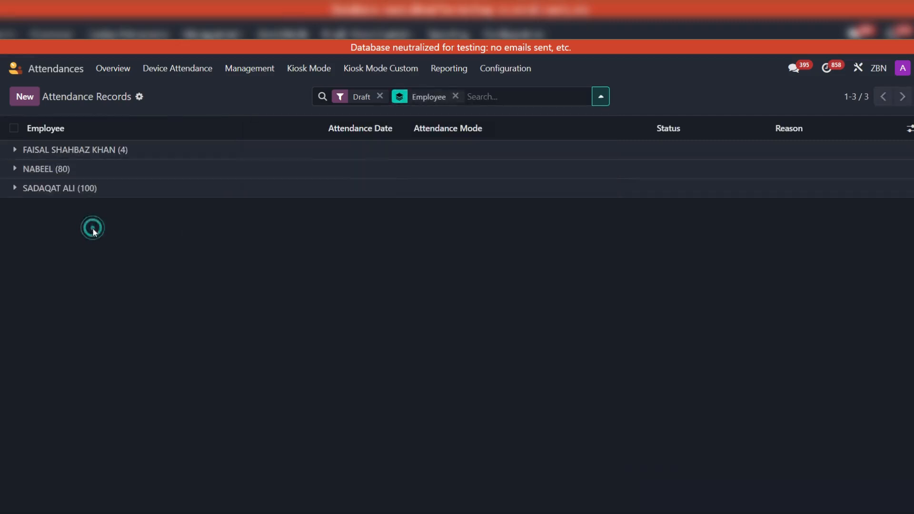
pyautogui.click(455, 95)
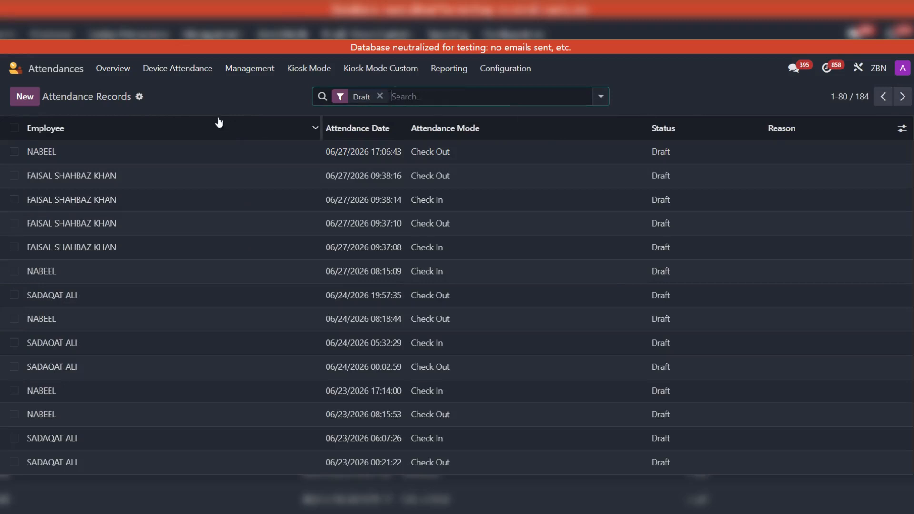
# - Open the attendance Management list to check for records awaiting approval
pyautogui.click(202, 99)
pyautogui.click(180, 96)
pyautogui.click(13, 128)
pyautogui.click(13, 129)
pyautogui.click(250, 69)
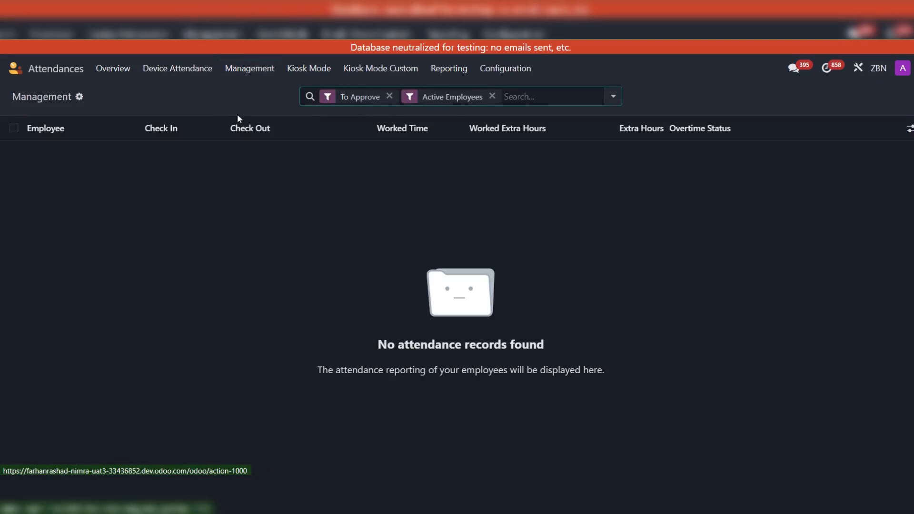
pyautogui.click(252, 70)
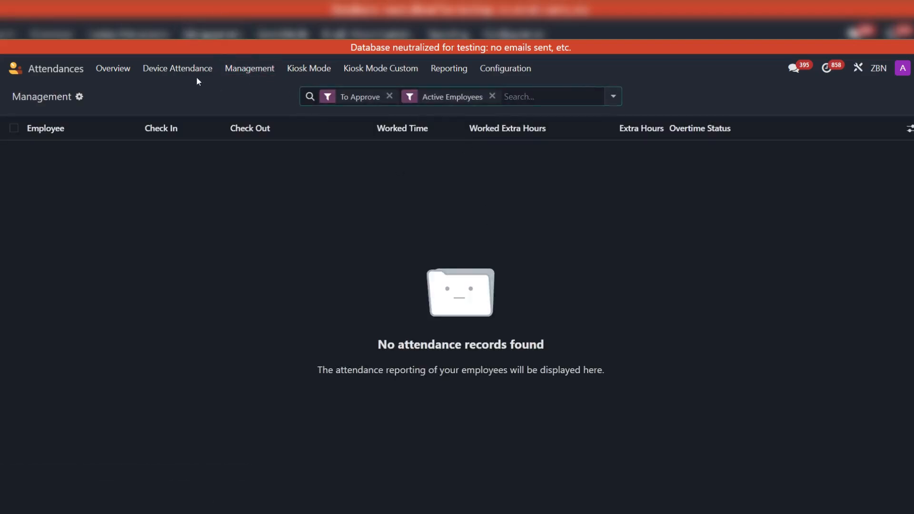
# - Compare the draft device attendance records with the Management list, ending on the device attendance records
pyautogui.click(164, 68)
pyautogui.click(168, 91)
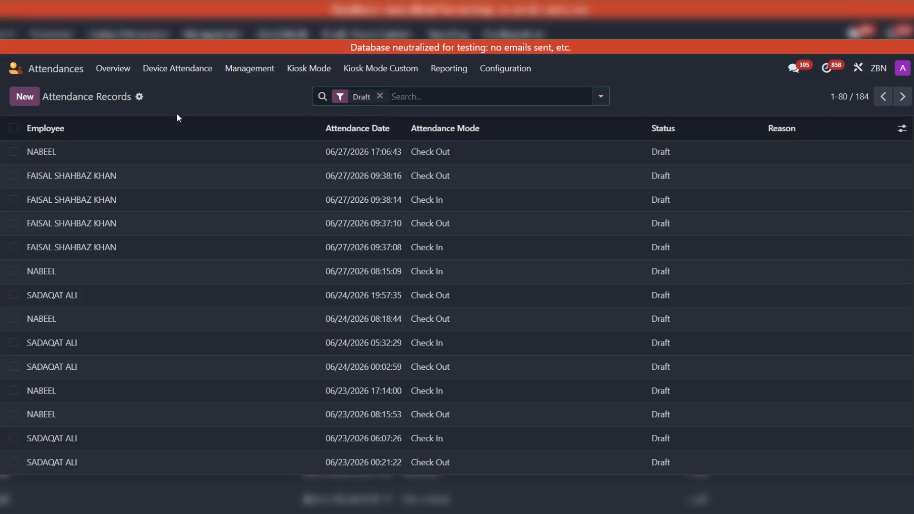
pyautogui.click(219, 110)
pyautogui.click(241, 69)
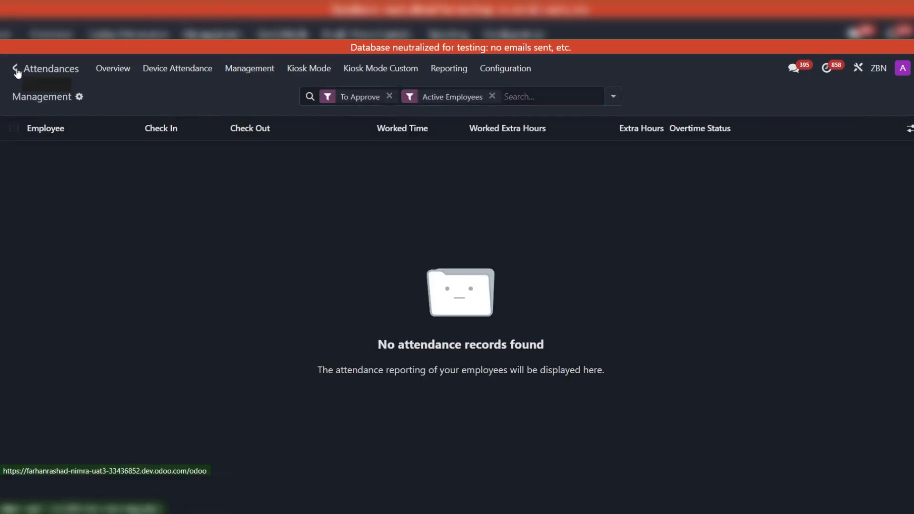
pyautogui.click(184, 72)
pyautogui.click(186, 90)
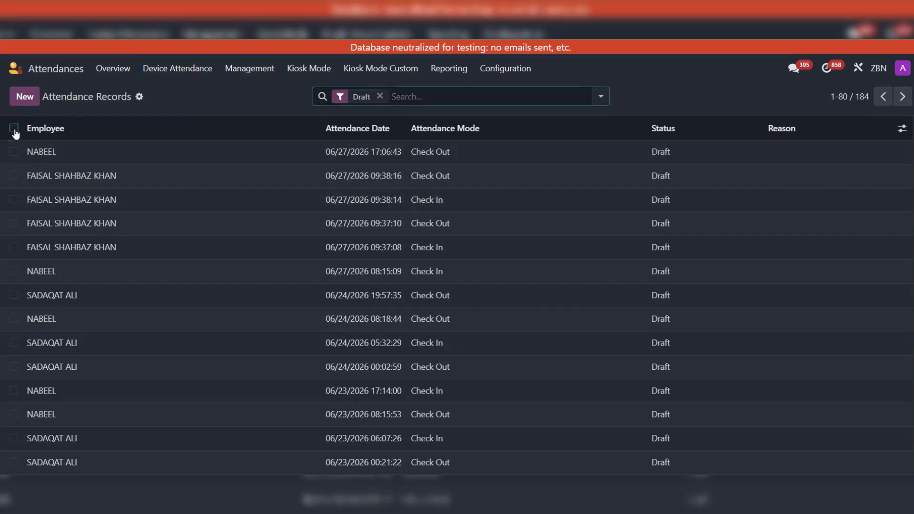
pyautogui.click(14, 129)
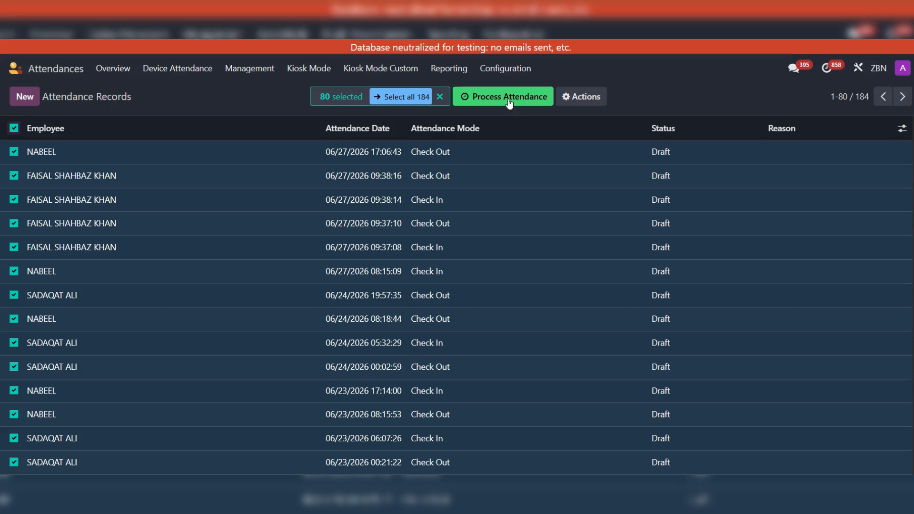
pyautogui.click(230, 96)
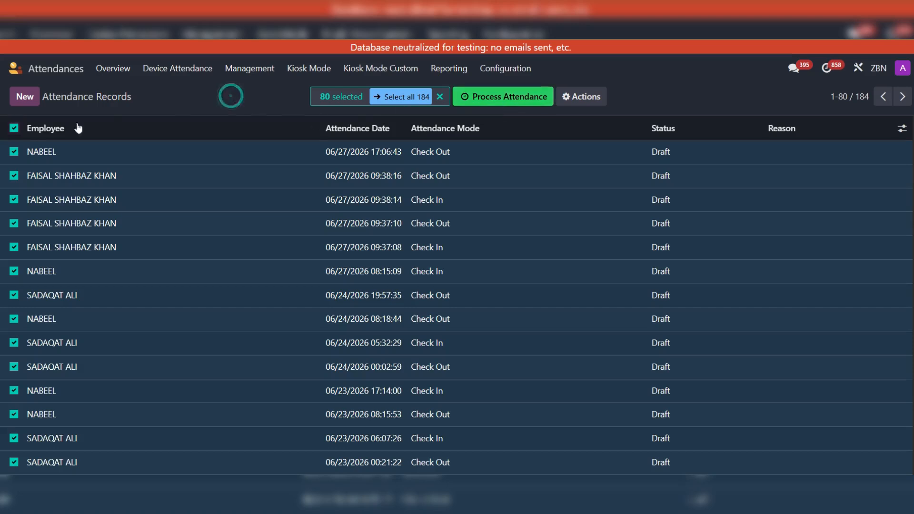
pyautogui.click(15, 129)
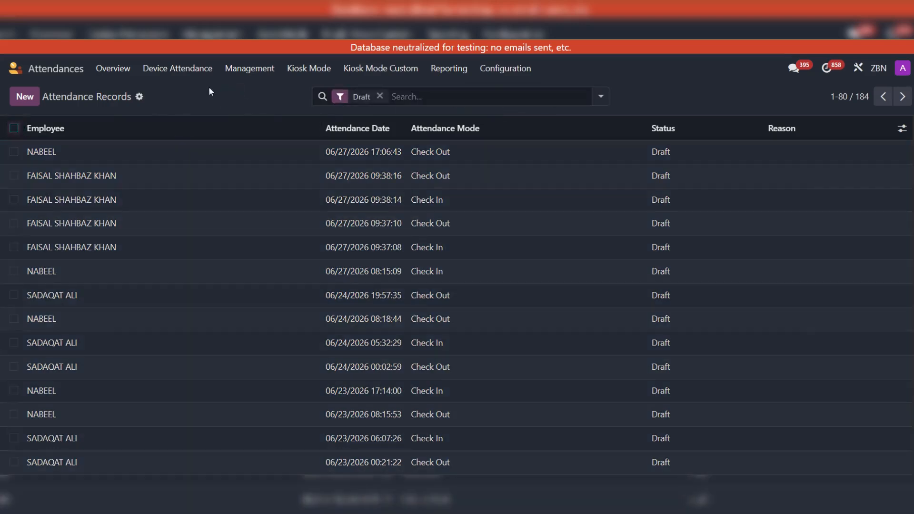
# - Search the app launcher for "sch" and open the Scheduled Actions list
pyautogui.click(15, 68)
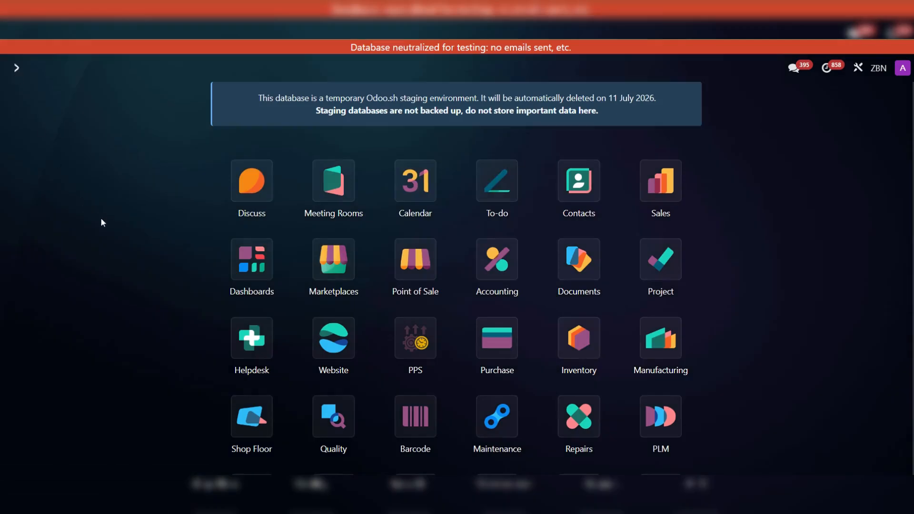
pyautogui.write('sch')
pyautogui.press('Down')
pyautogui.press('Down')
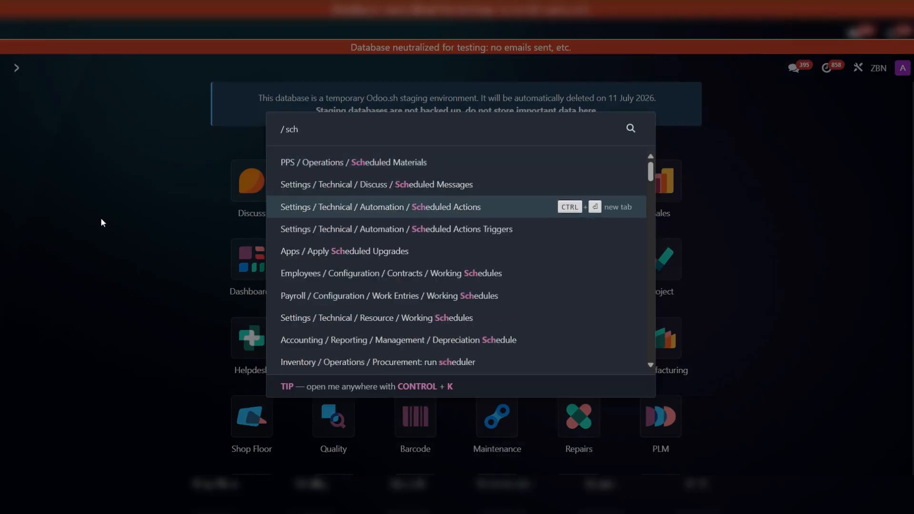
pyautogui.press('Return')
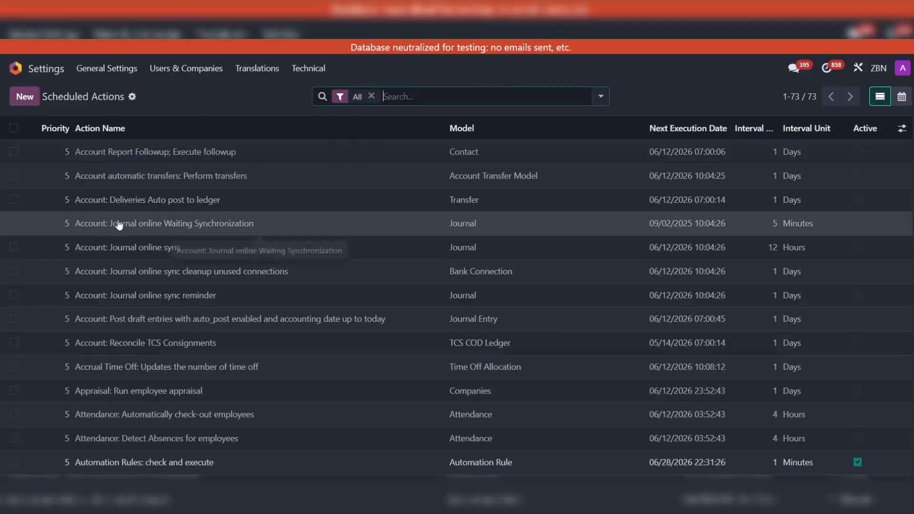
# - Filter the scheduled actions by "attend" and open the "zkteco Attendance: Queue Processor" action
pyautogui.write('attend')
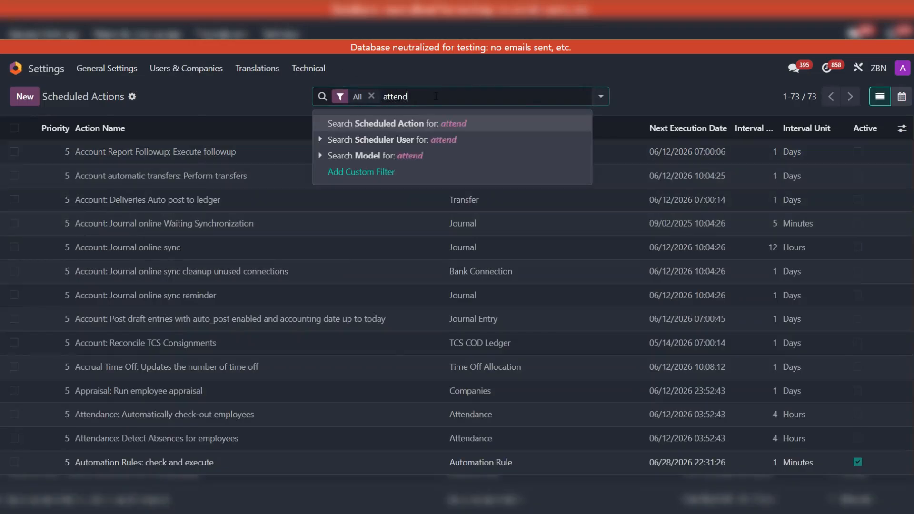
pyautogui.press('Return')
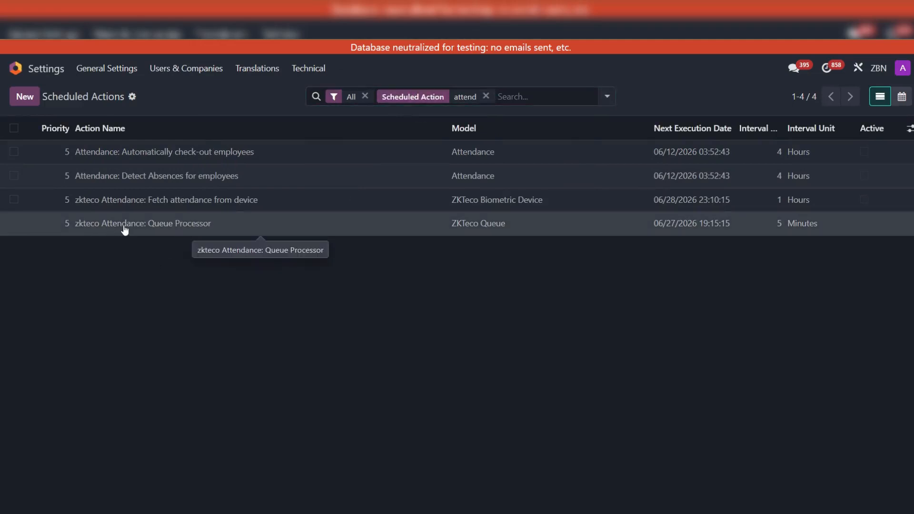
pyautogui.click(182, 223)
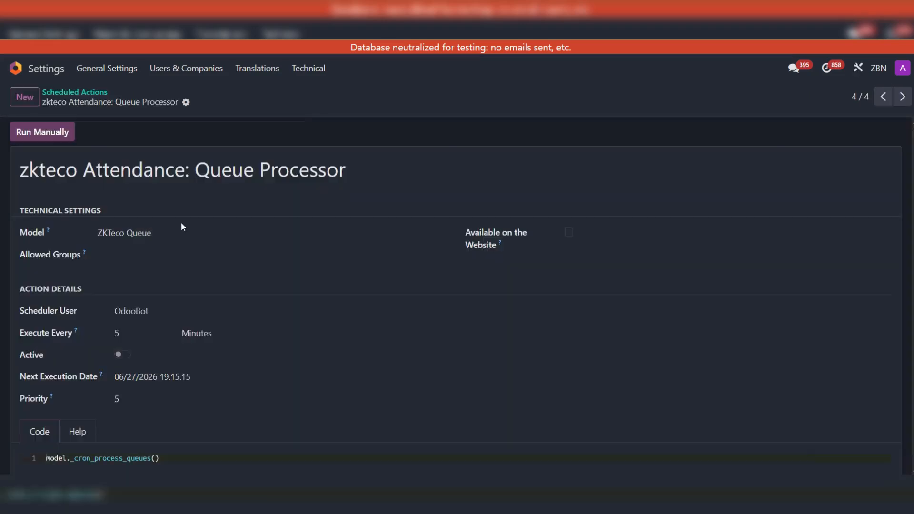
pyautogui.scroll(-1, 351, 226)
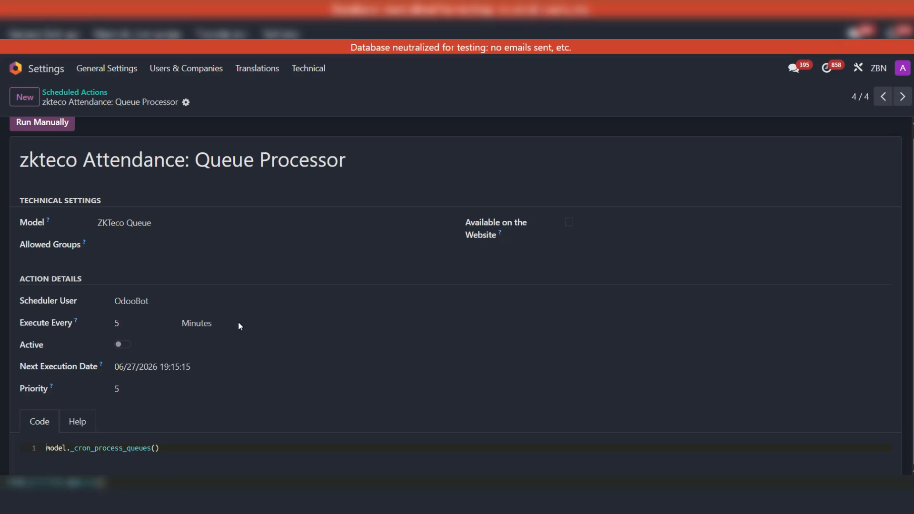
# - Run the zkteco attendance queue processor action manually to process the draft device attendance
pyautogui.click(270, 106)
pyautogui.click(43, 132)
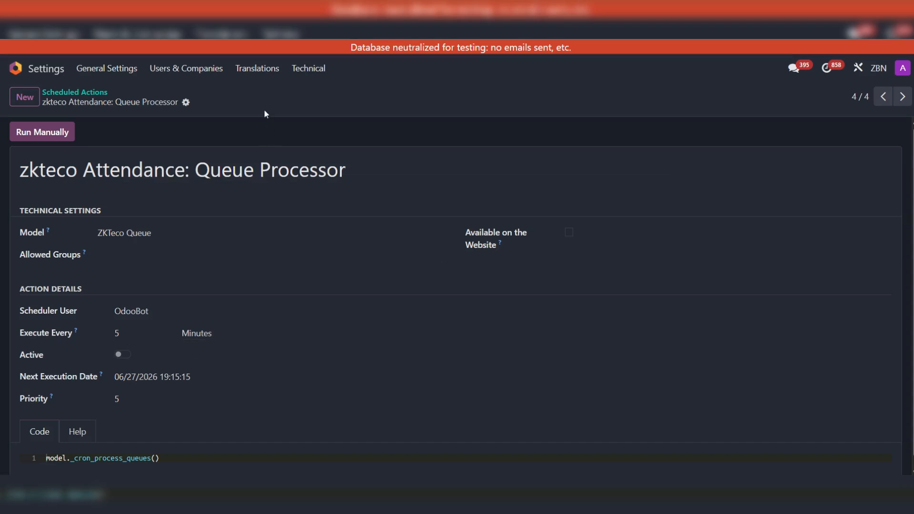
pyautogui.click(43, 134)
pyautogui.doubleClick(268, 99)
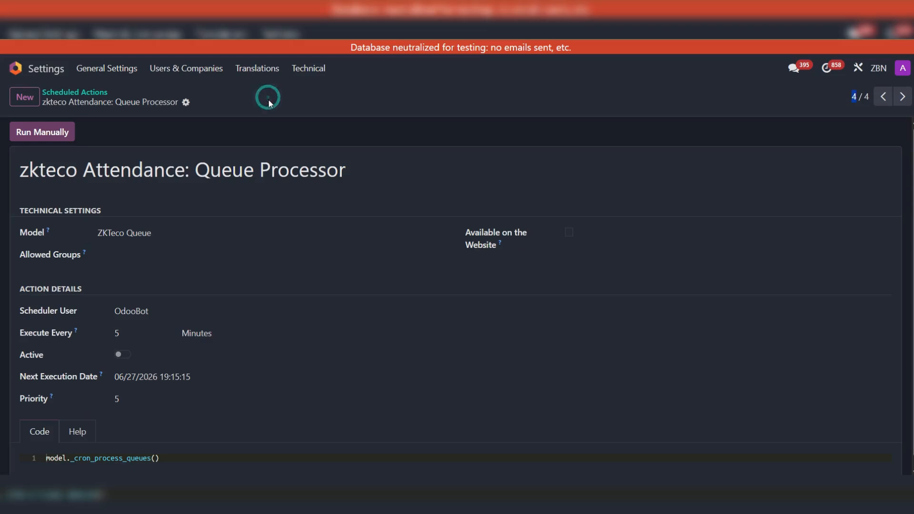
# - Return to the Attendances app, open the device attendance records and remove the Draft filter to check their status
pyautogui.click(13, 69)
pyautogui.write('att')
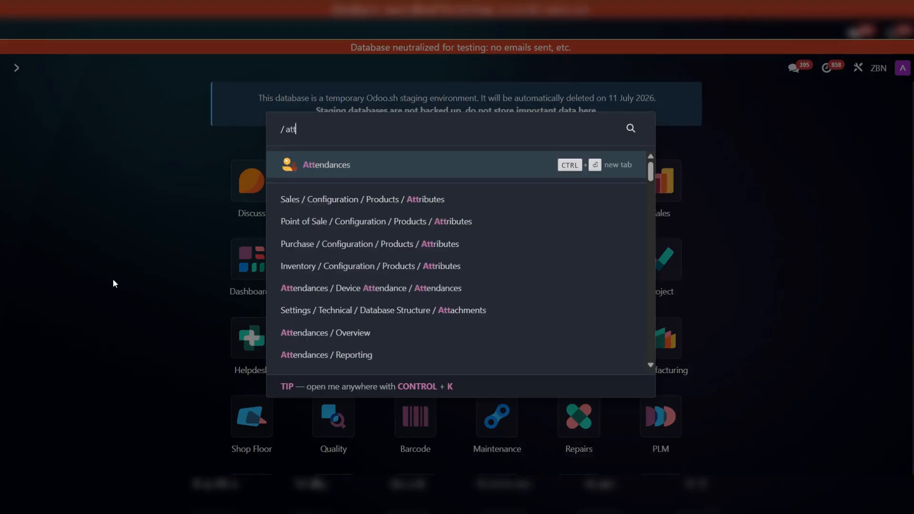
pyautogui.click(309, 168)
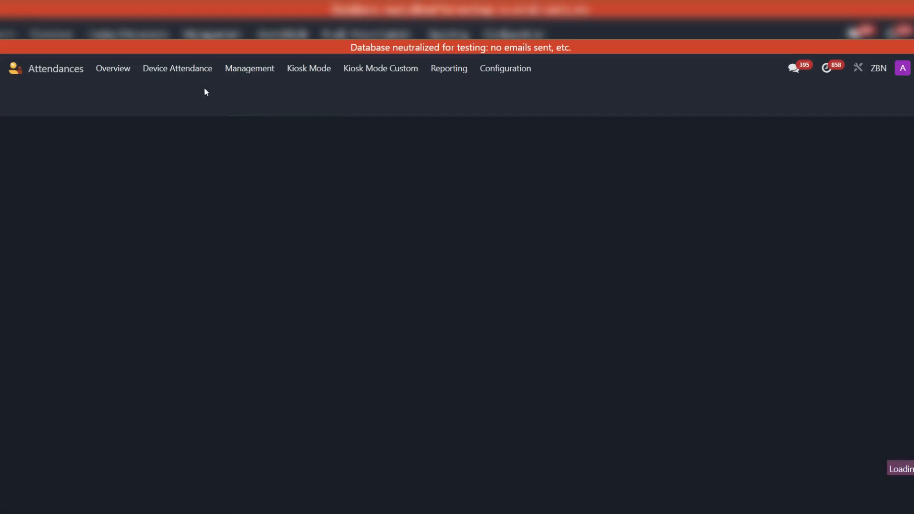
pyautogui.click(190, 72)
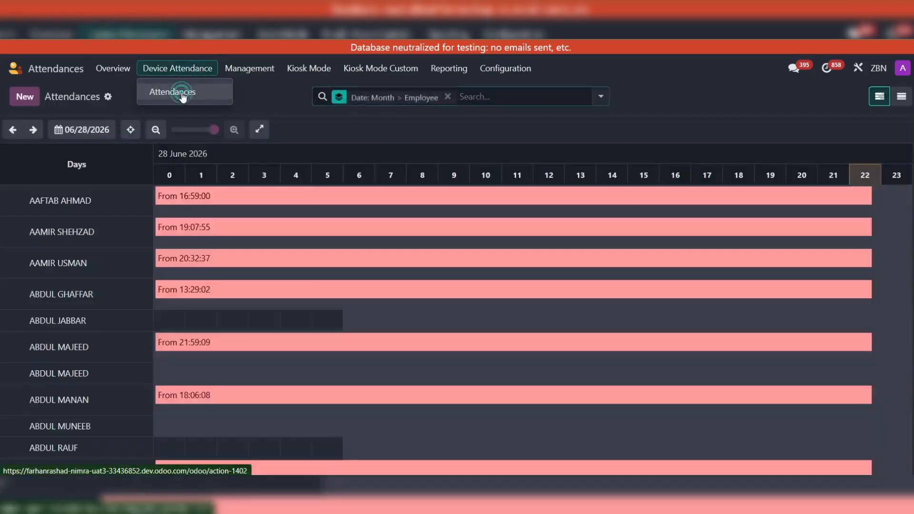
pyautogui.click(183, 94)
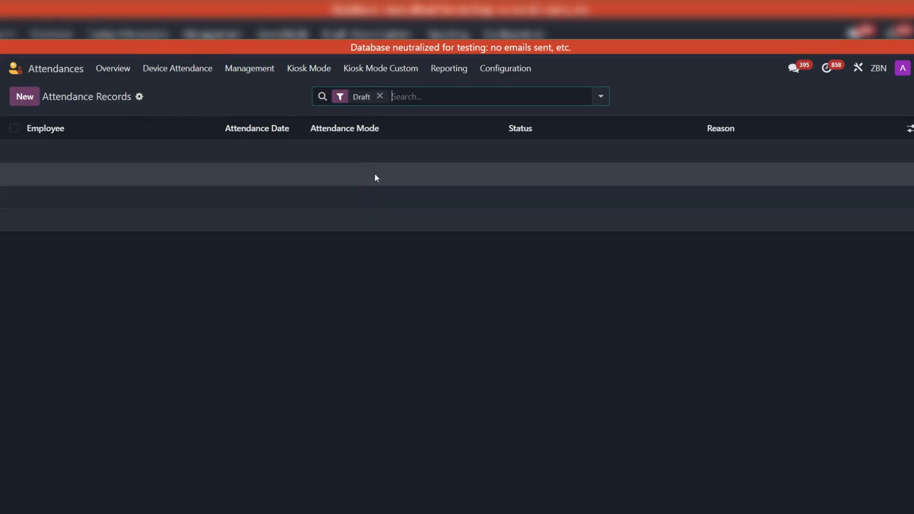
pyautogui.click(380, 97)
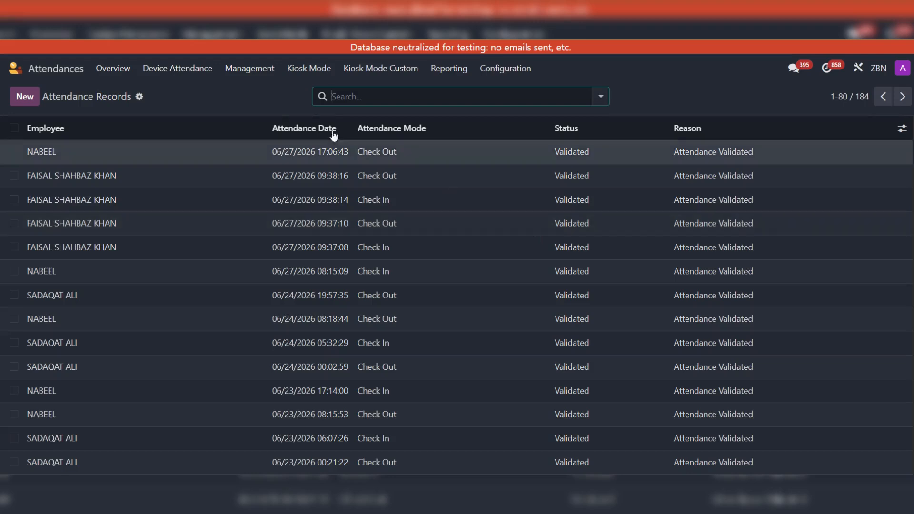
# - Open the attendance Management list and remove the To Approve filter to review the employees' check-in and check-out entries
pyautogui.click(198, 89)
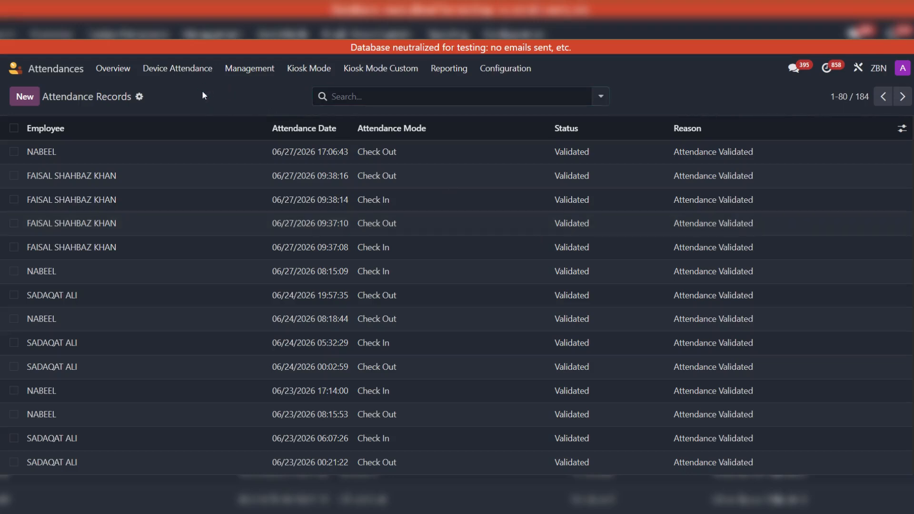
pyautogui.click(252, 75)
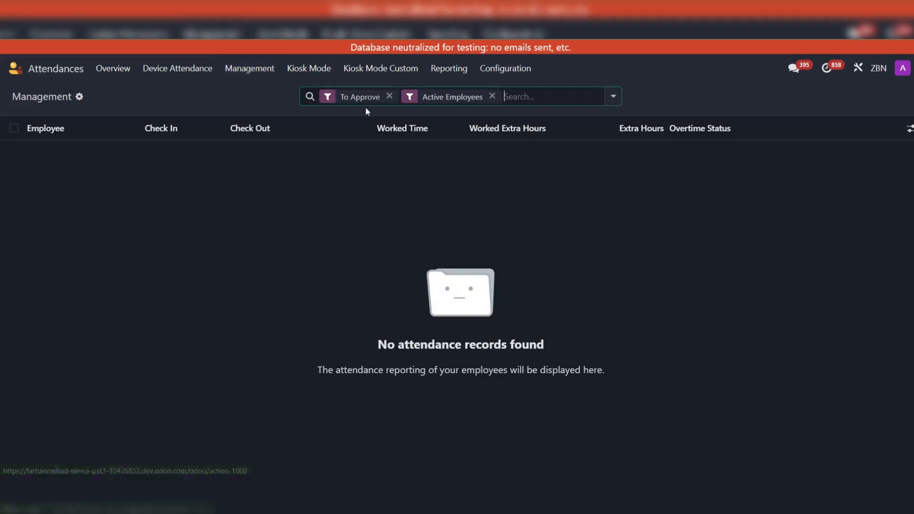
pyautogui.click(390, 96)
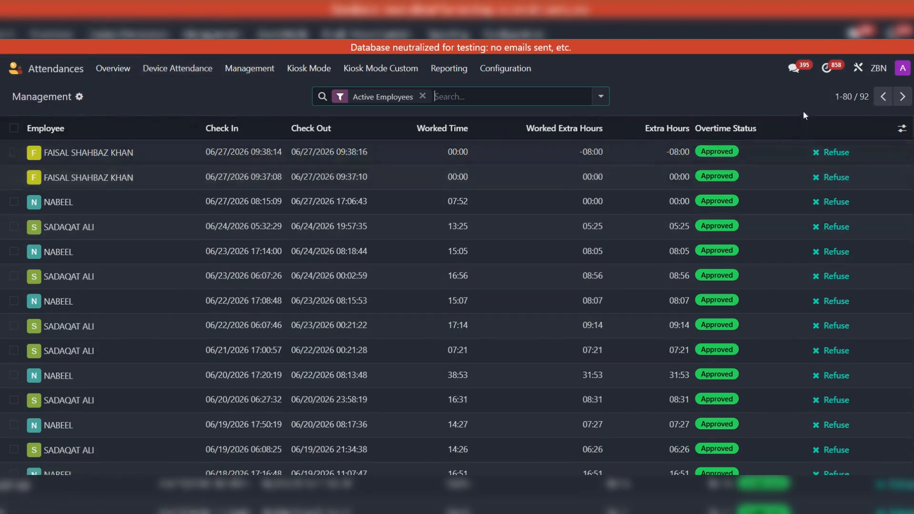
# - Go back from the Management list to the device attendance records and show them without the Draft filter
pyautogui.click(165, 68)
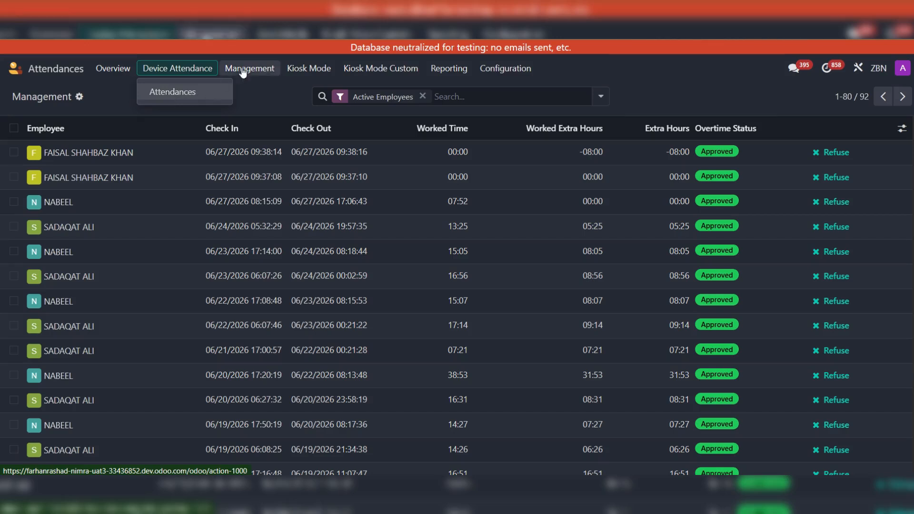
pyautogui.click(270, 93)
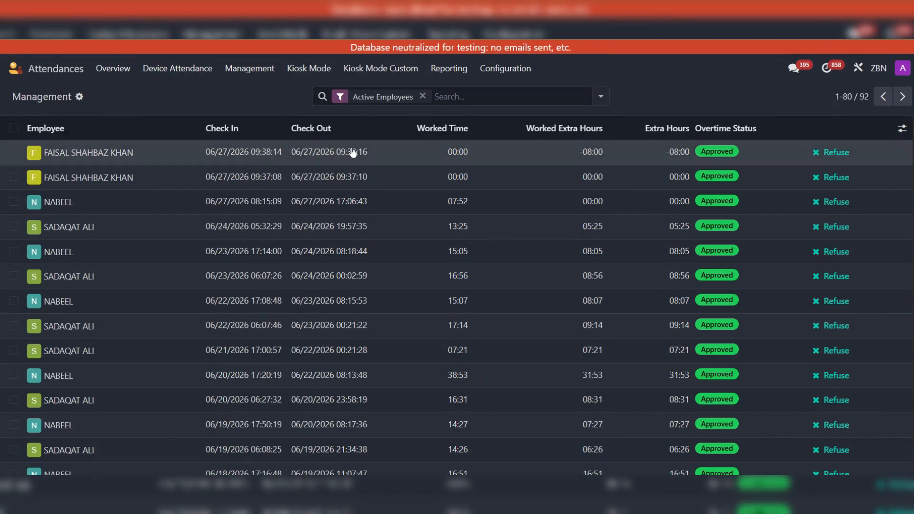
pyautogui.click(190, 68)
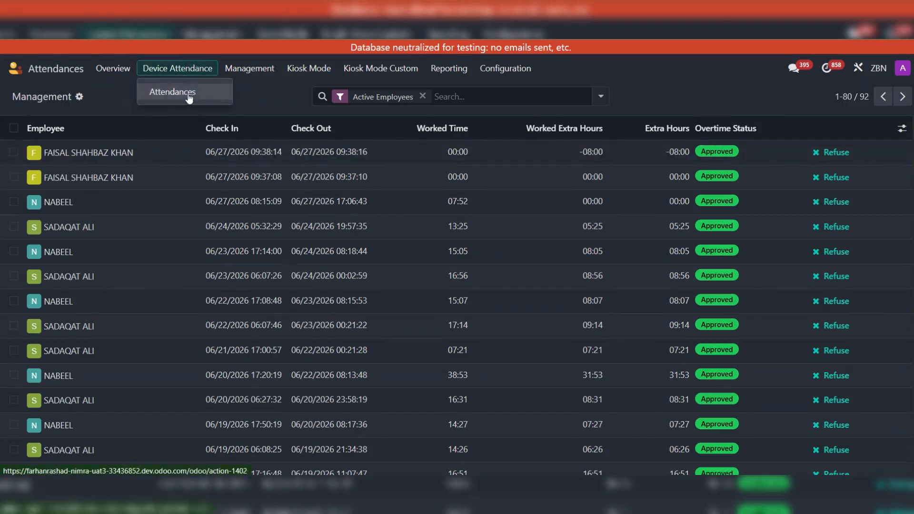
pyautogui.click(187, 92)
pyautogui.click(381, 95)
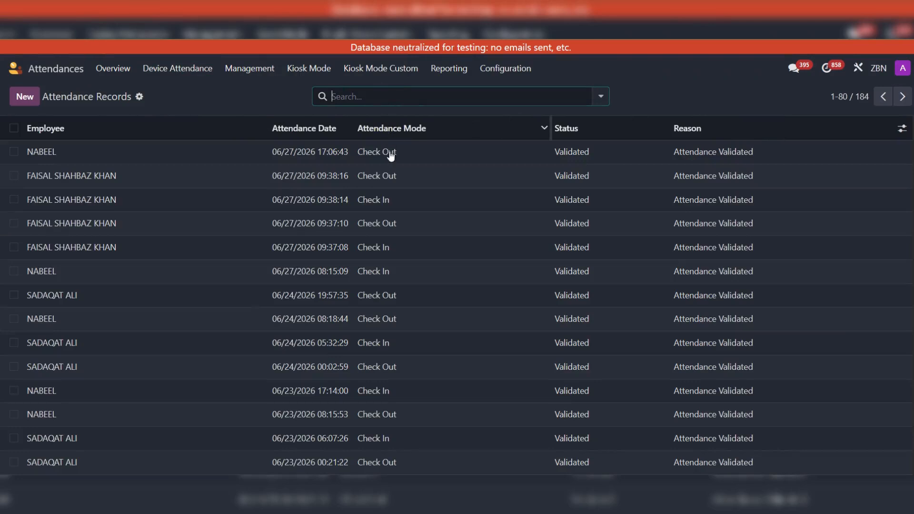